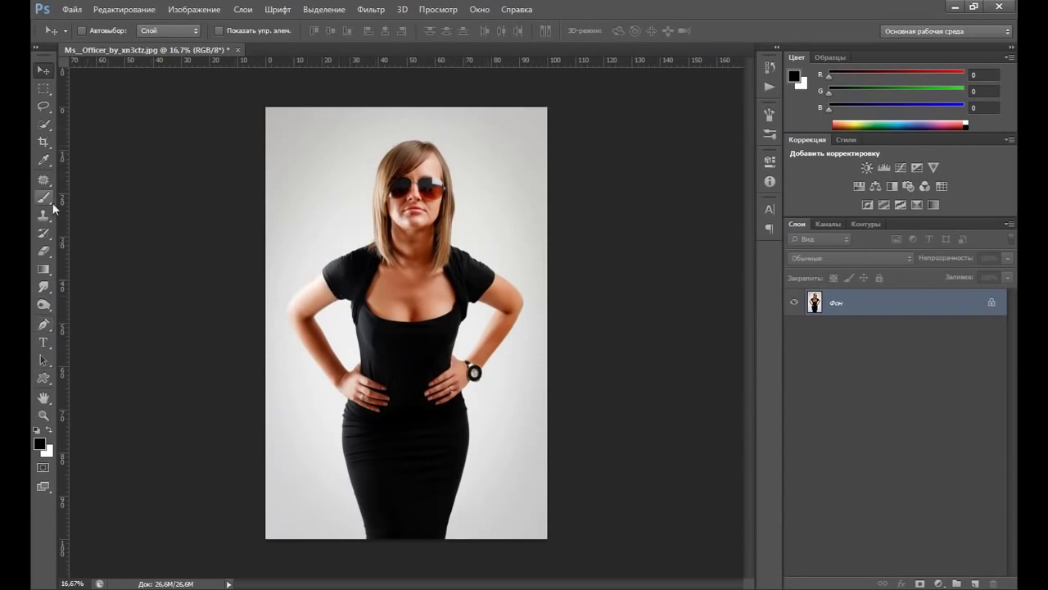
- Choose the Quick Selection Tool from the toolbar
left_click(46, 130)
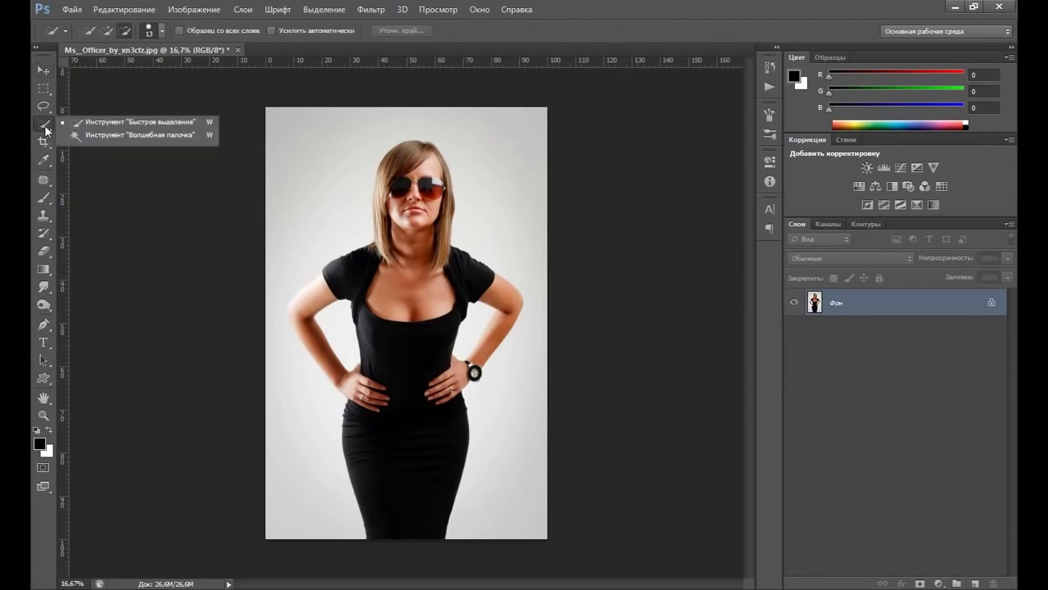
- Quick-select the woman's head, torso and both arms, subtracting stray background near her arm
left_click(126, 125)
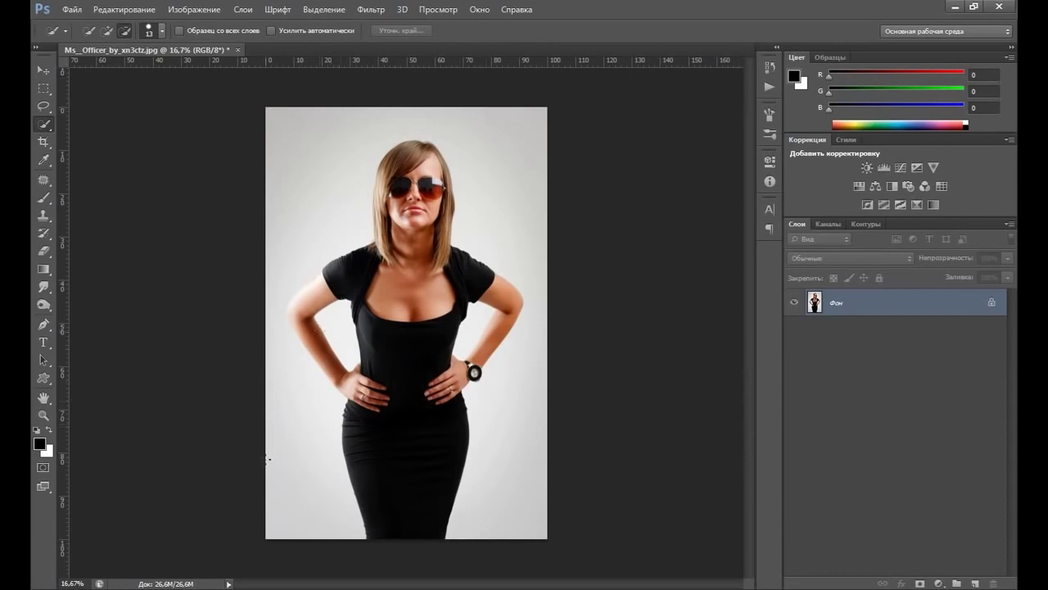
left_click(88, 33)
left_click_drag(409, 172, 401, 533)
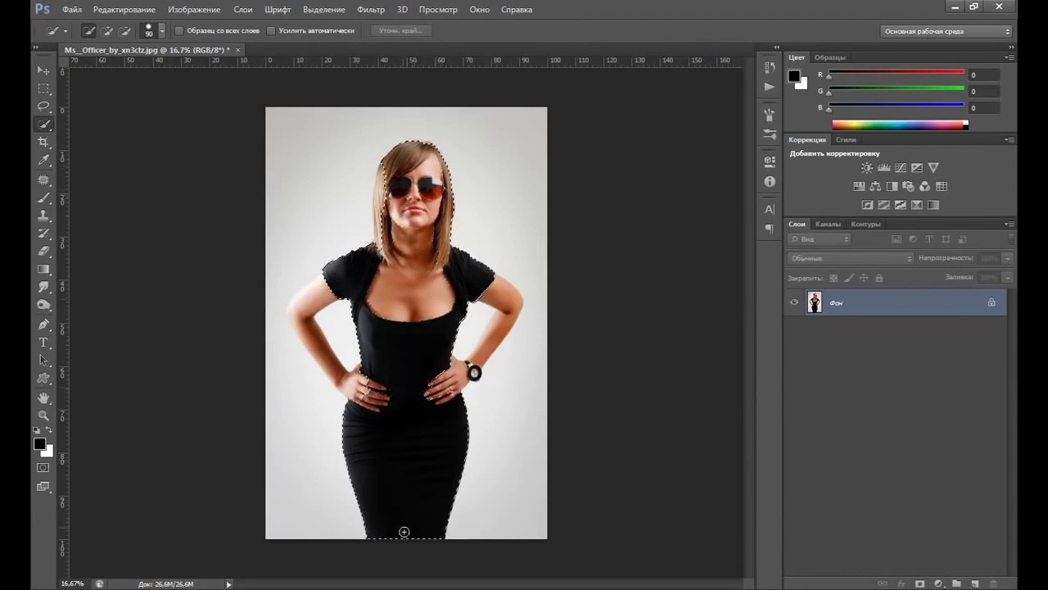
left_click_drag(324, 285, 323, 364)
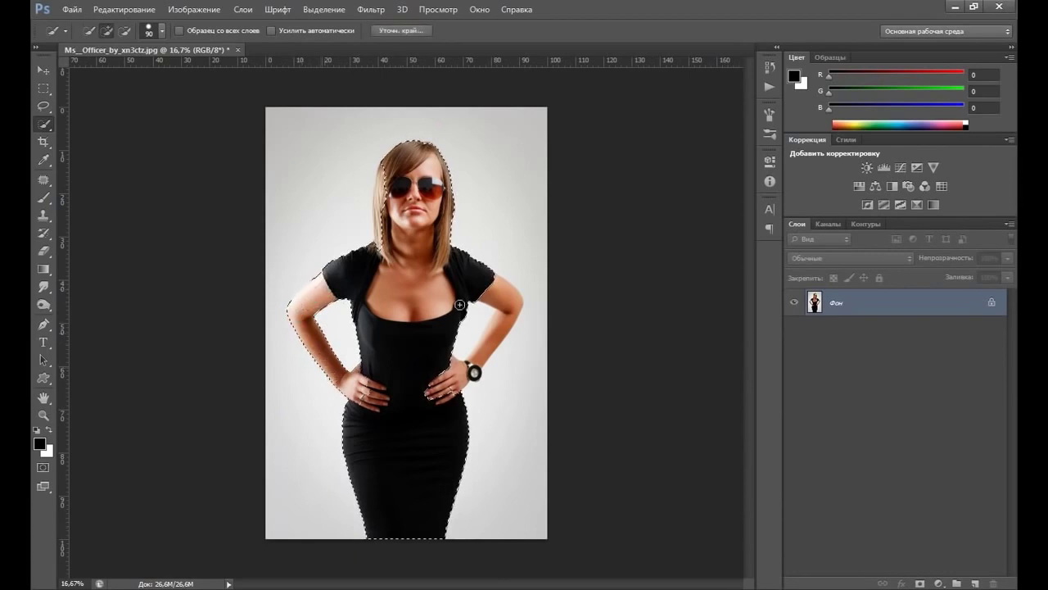
left_click_drag(466, 278, 461, 383)
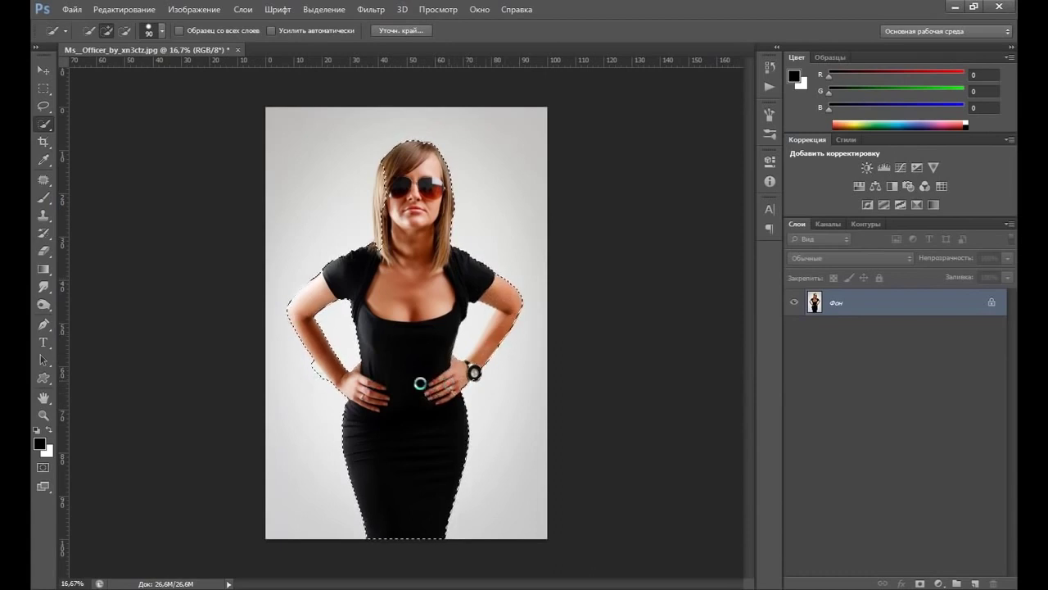
left_click(124, 31)
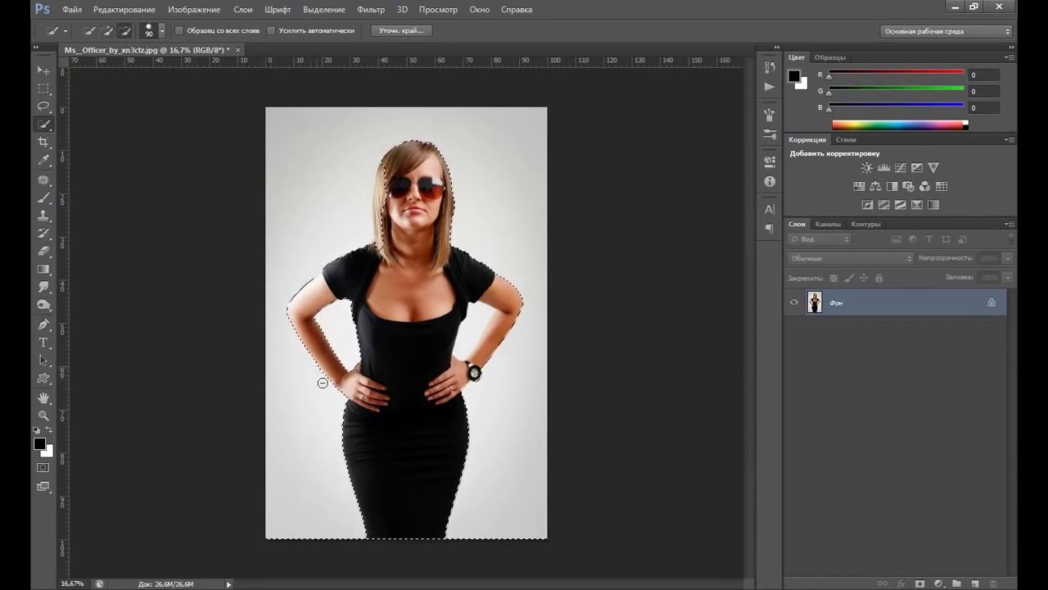
left_click(475, 317)
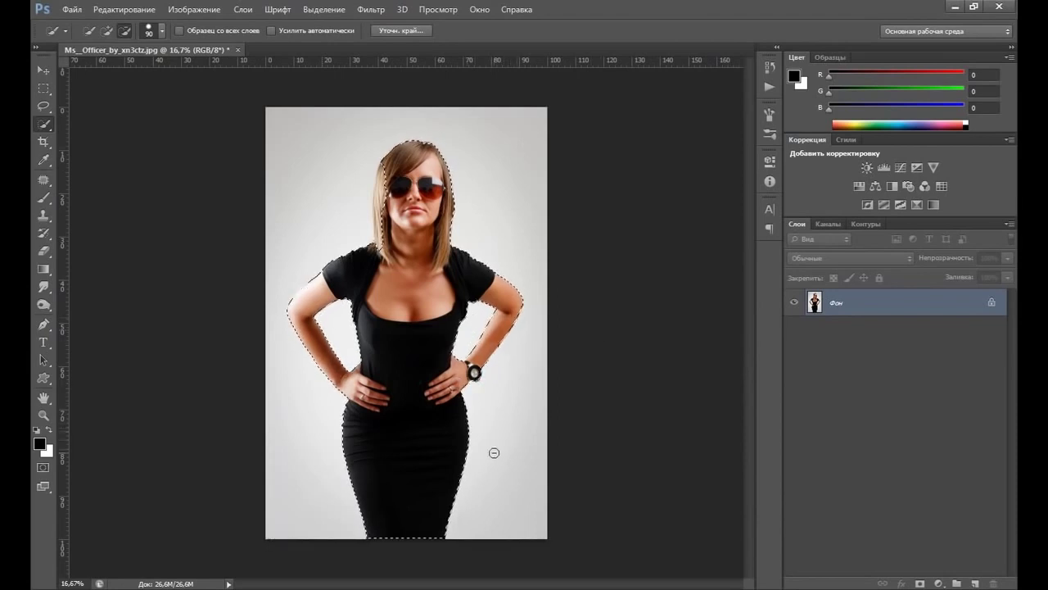
left_click(107, 32)
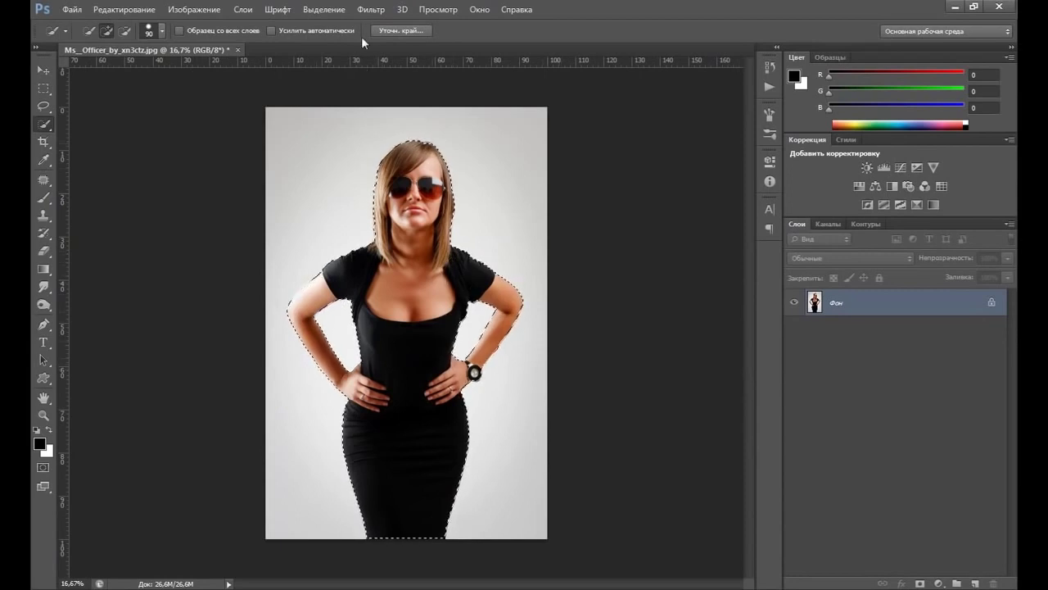
- Use Refine Edge to brush along the hair, head top and both arms, then apply it
left_click(338, 16)
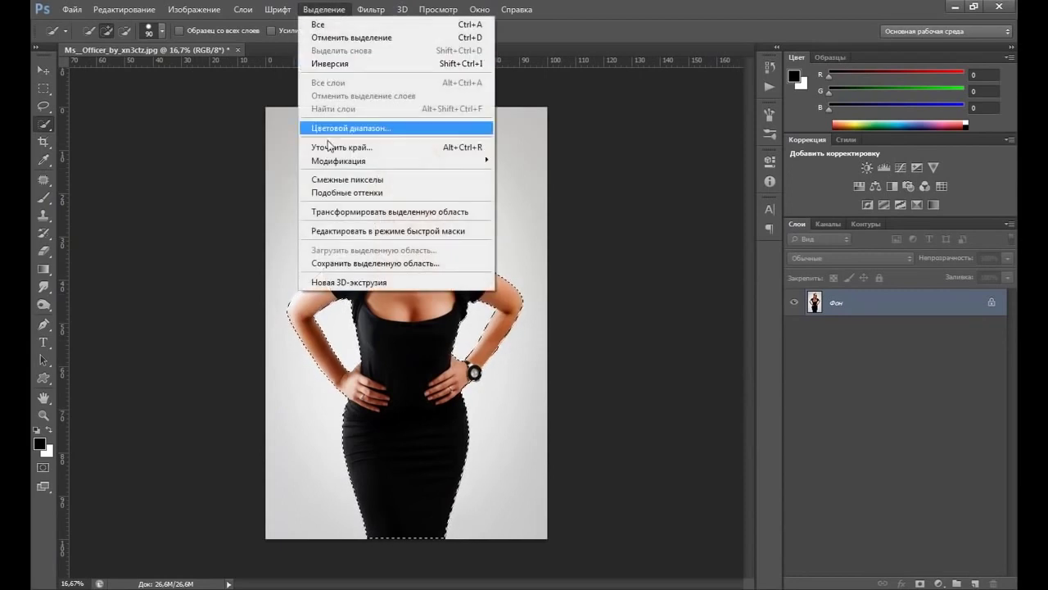
left_click(458, 144)
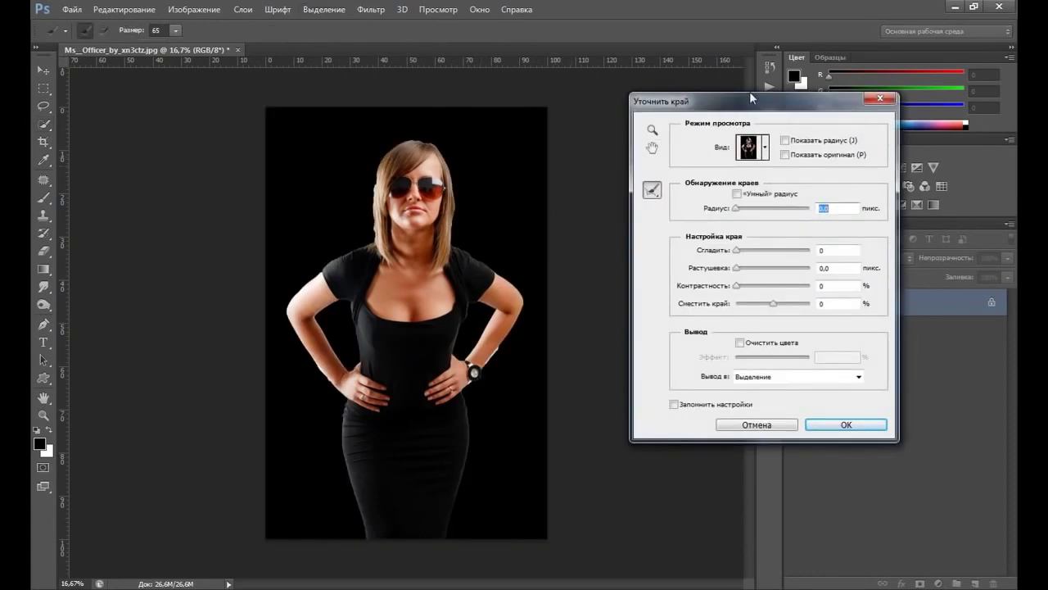
left_click_drag(743, 104, 662, 110)
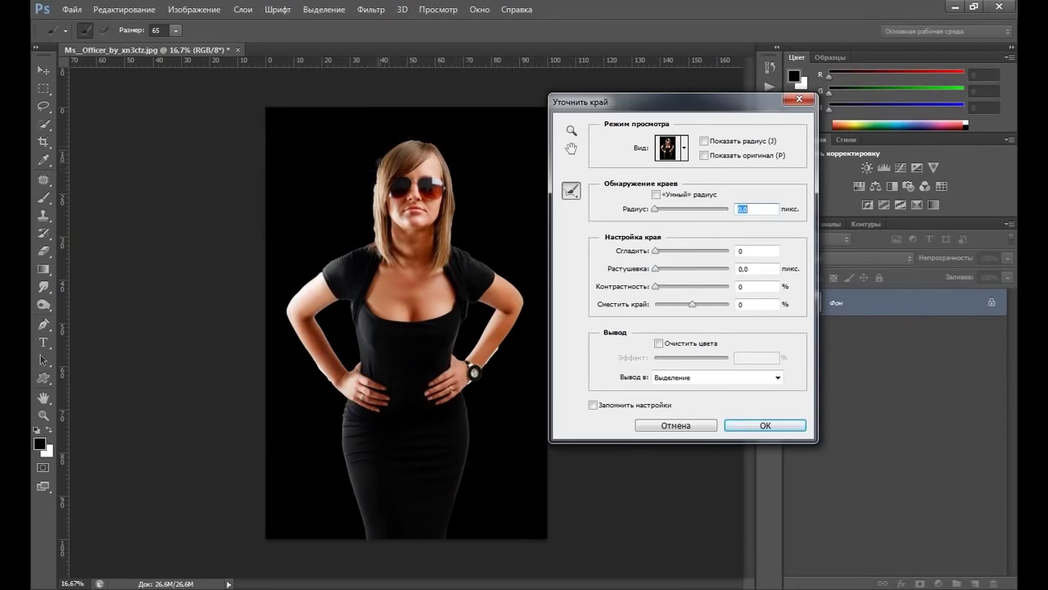
left_click_drag(377, 174, 377, 237)
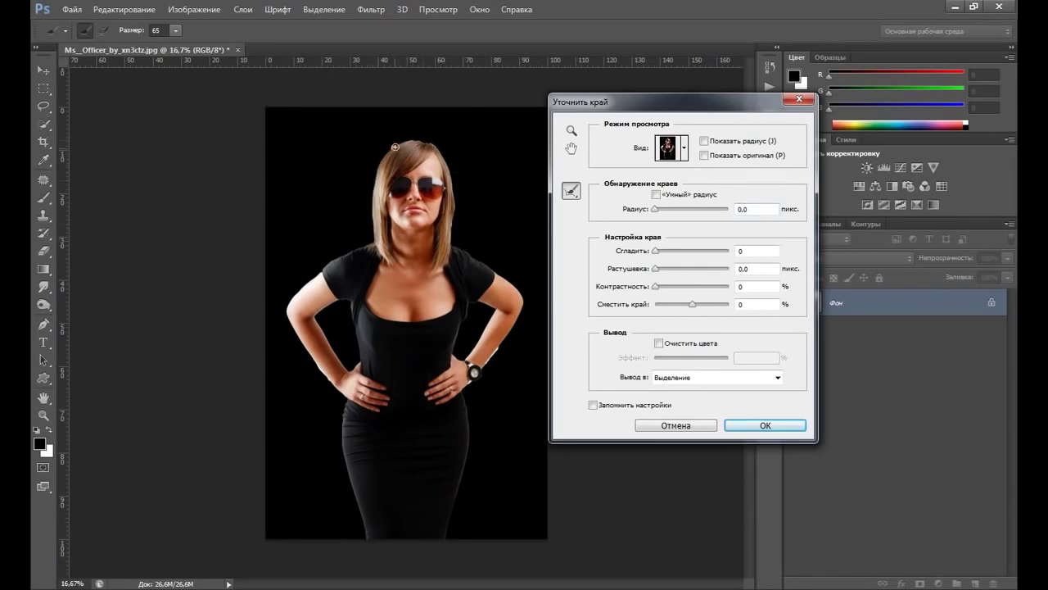
mouse_move(425, 143)
left_mouse_down()
mouse_move(442, 156)
mouse_move(453, 205)
left_mouse_up()
left_click_drag(314, 358, 336, 389)
left_click_drag(486, 369, 495, 359)
left_click(762, 426)
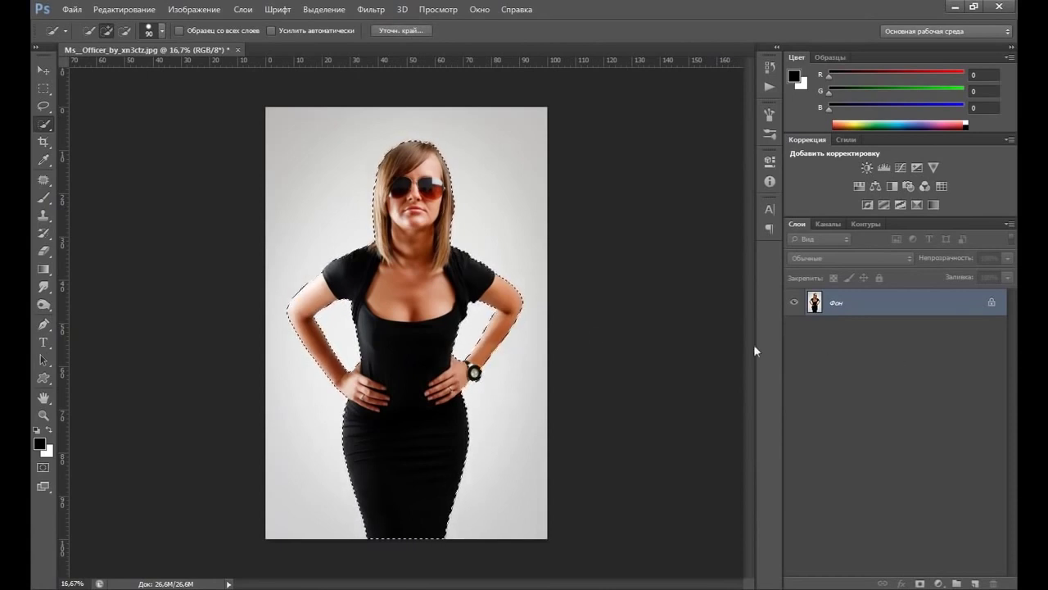
- Create a new 1500 × 1000 px white document and drag the cut-out woman into it
left_click(72, 9)
left_click(123, 23)
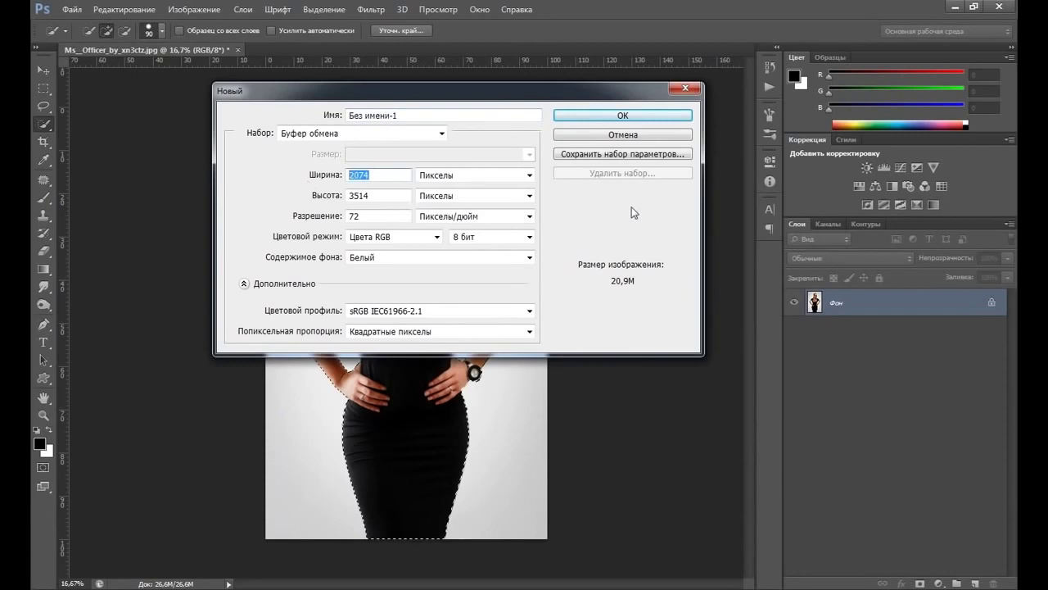
type("1500")
key("Tab")
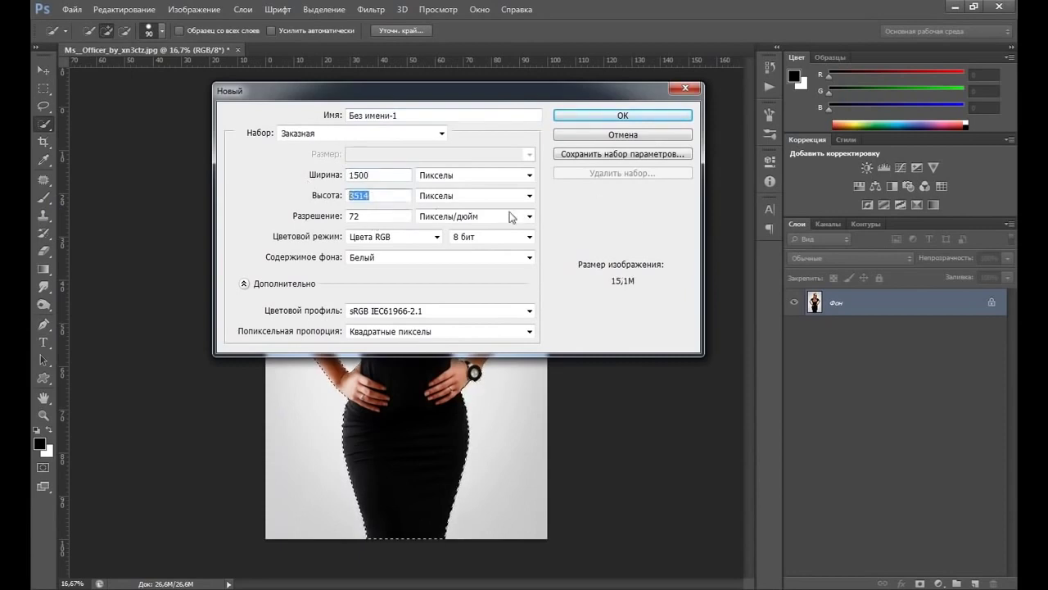
type("1000")
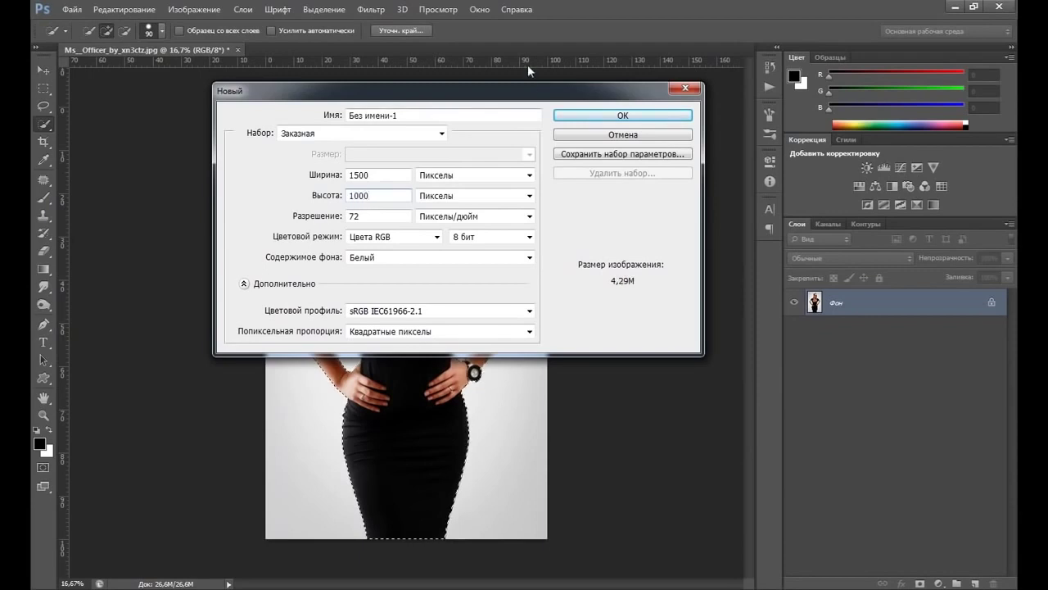
left_click(578, 115)
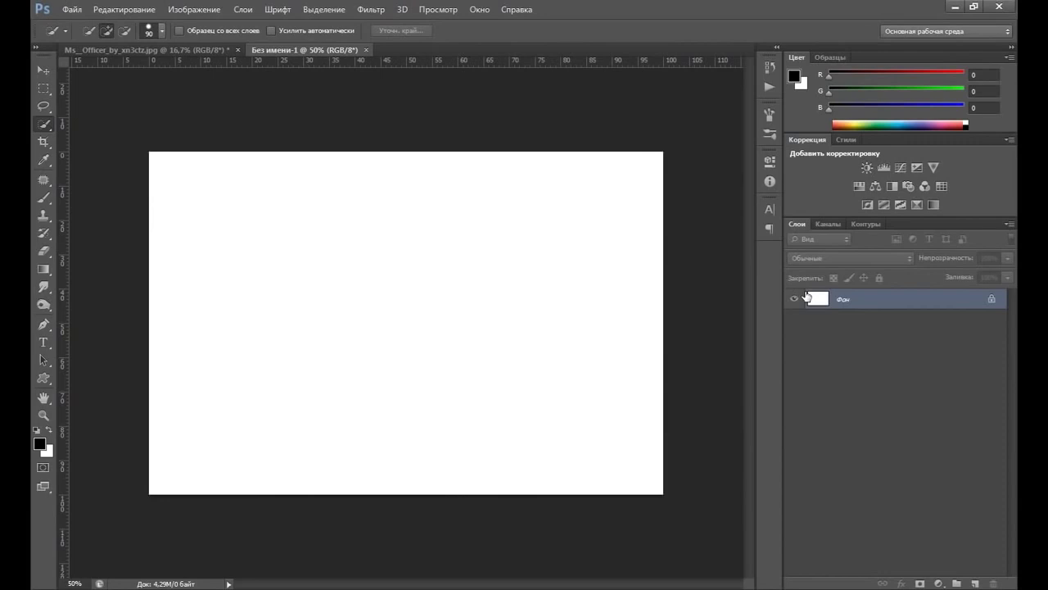
left_click_drag(806, 292, 807, 295)
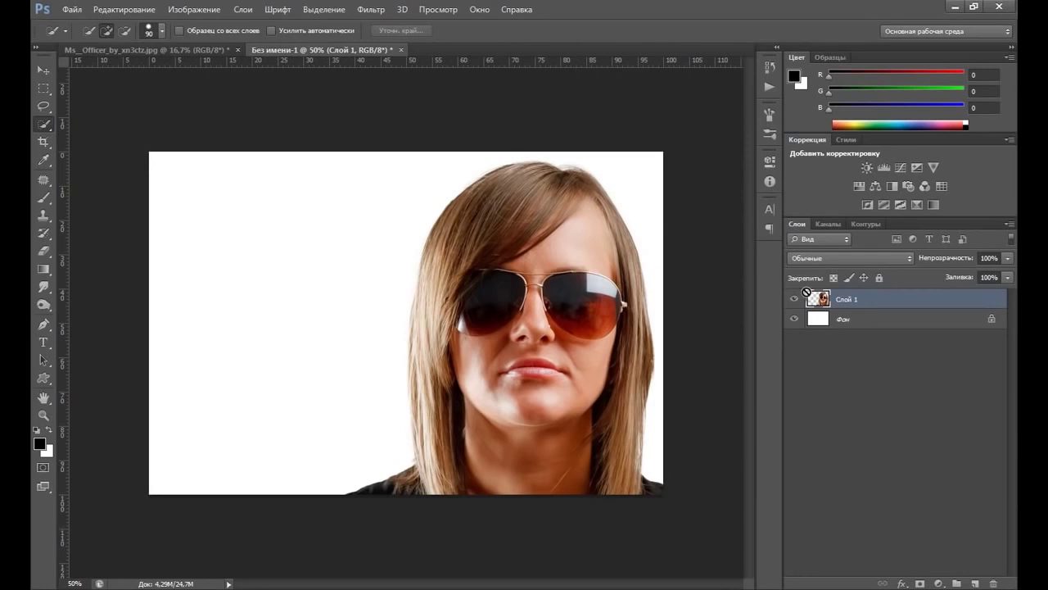
- Free-transform the woman to span the canvas height on the left side, and commit
key("ctrl+t")
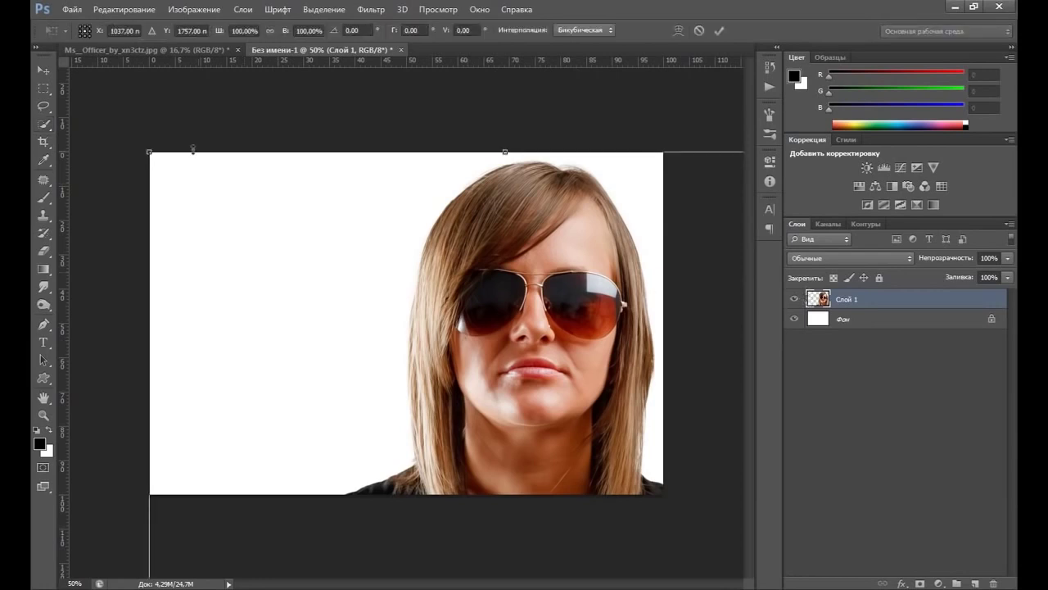
mouse_move(171, 173)
left_mouse_down()
mouse_move(434, 409)
mouse_move(327, 155)
left_mouse_up()
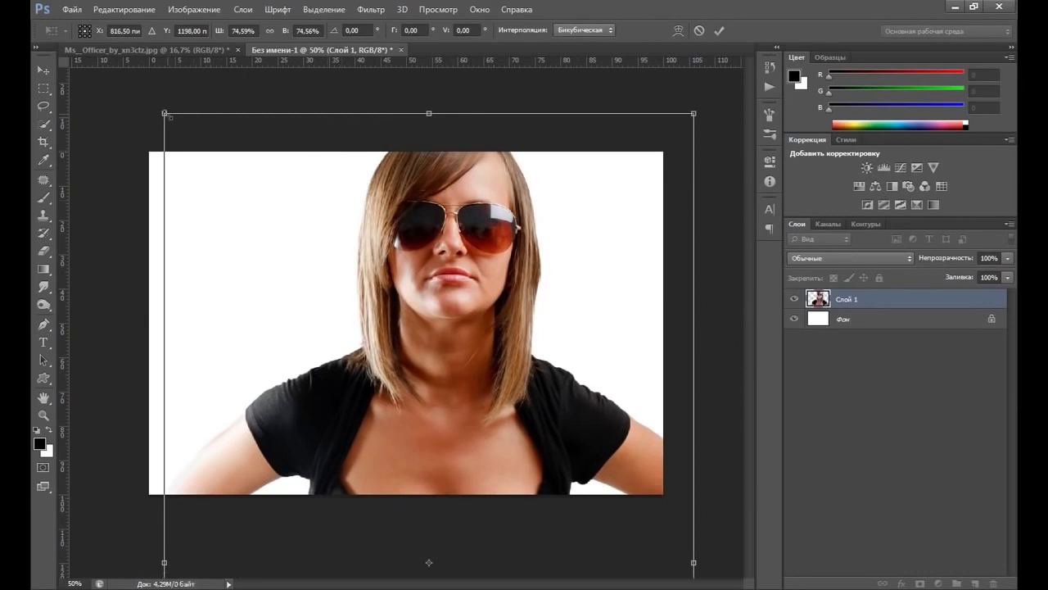
left_click_drag(165, 113, 325, 385)
mouse_move(414, 421)
left_mouse_down()
mouse_move(310, 145)
mouse_move(355, 299)
mouse_move(319, 262)
left_mouse_up()
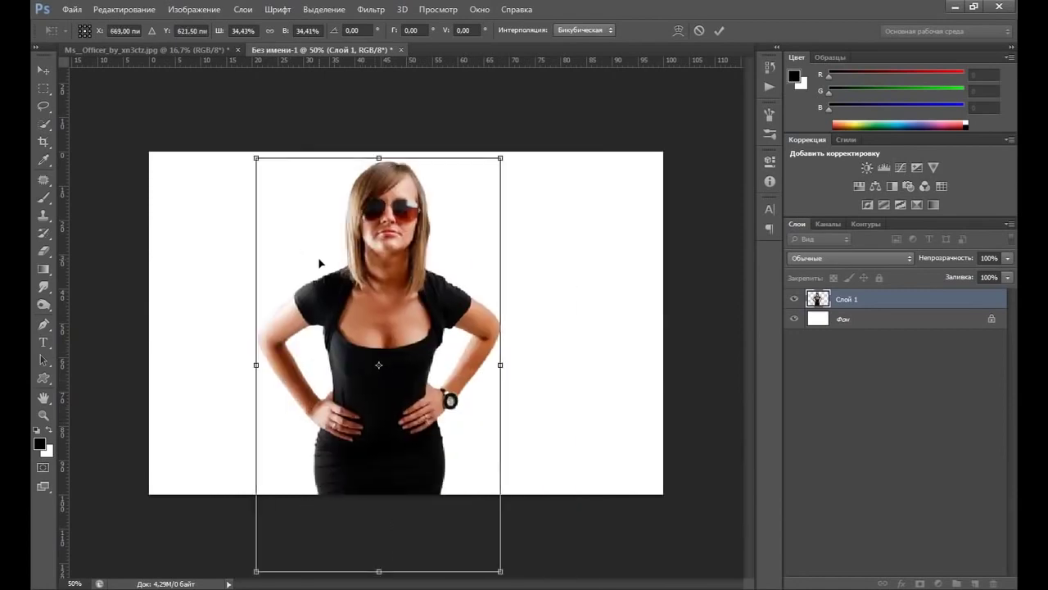
left_click_drag(250, 150, 323, 268)
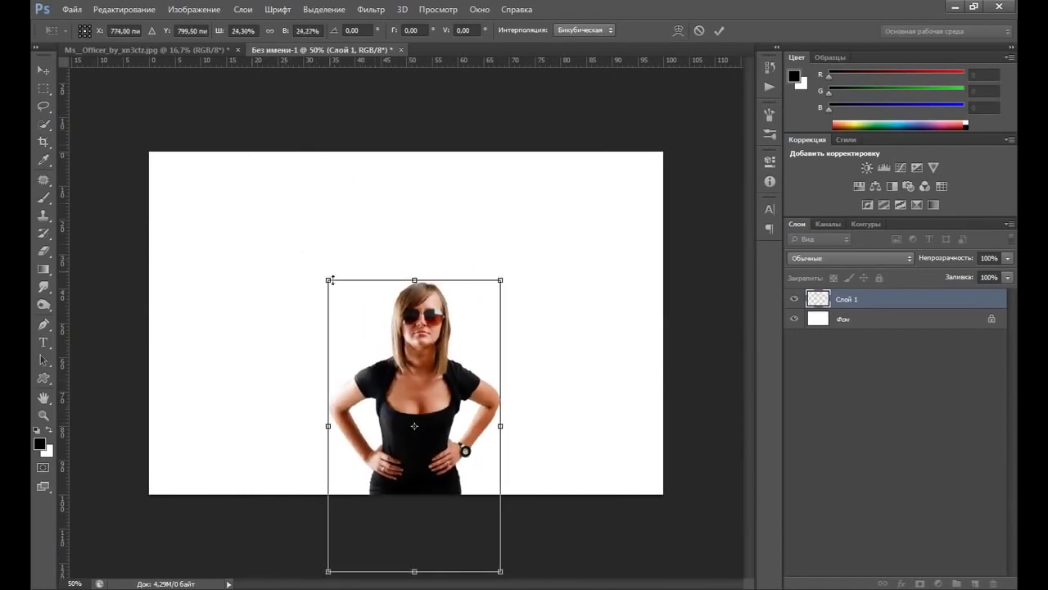
mouse_move(349, 309)
left_mouse_down()
mouse_move(290, 264)
mouse_move(258, 277)
left_mouse_up()
left_click_drag(198, 201, 187, 180)
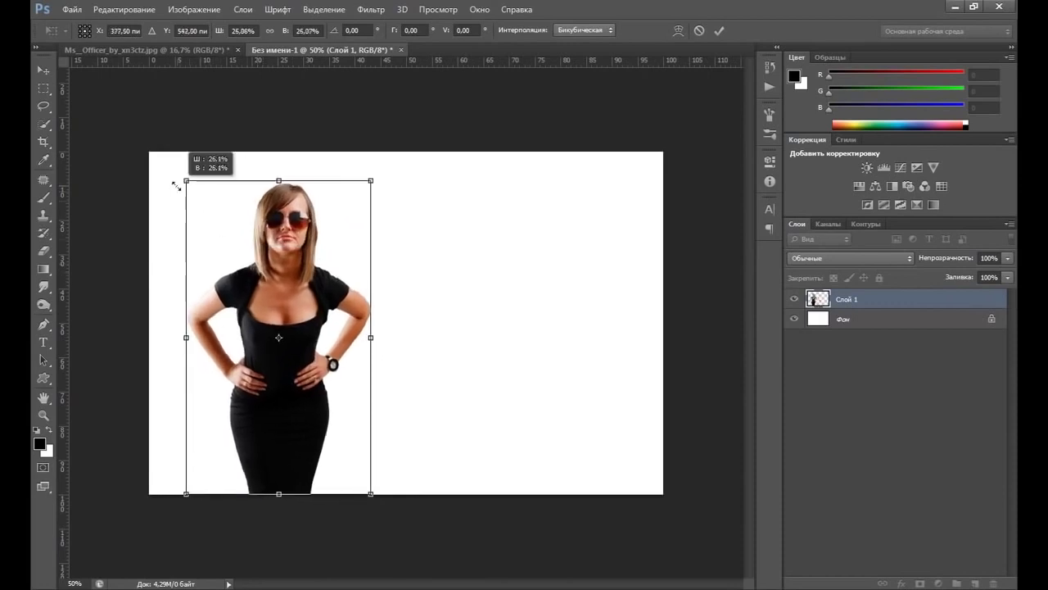
left_click_drag(243, 236, 261, 233)
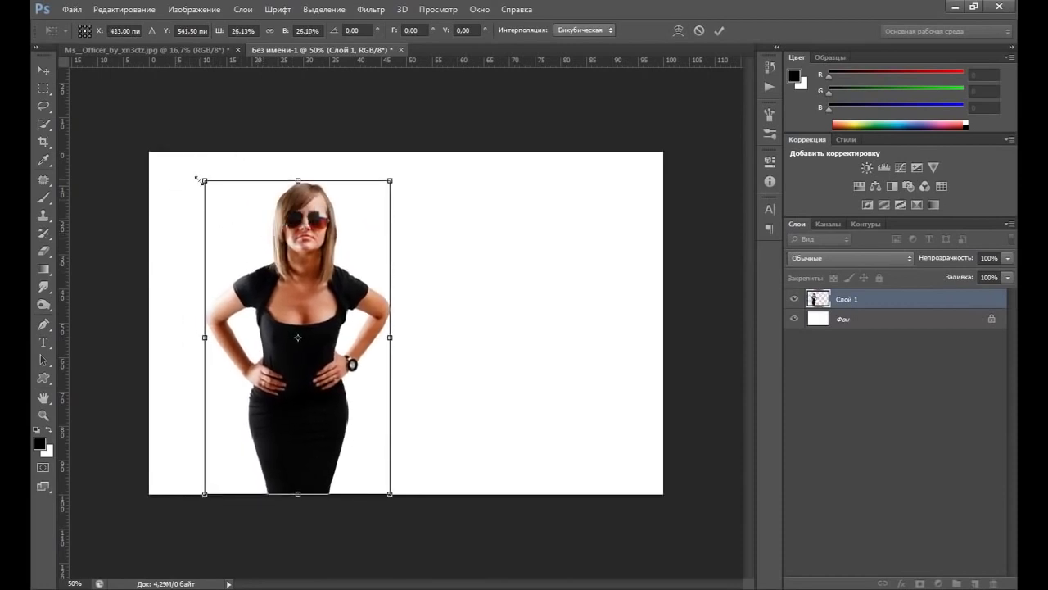
mouse_move(194, 173)
left_mouse_down()
mouse_move(187, 150)
mouse_move(177, 159)
left_mouse_up()
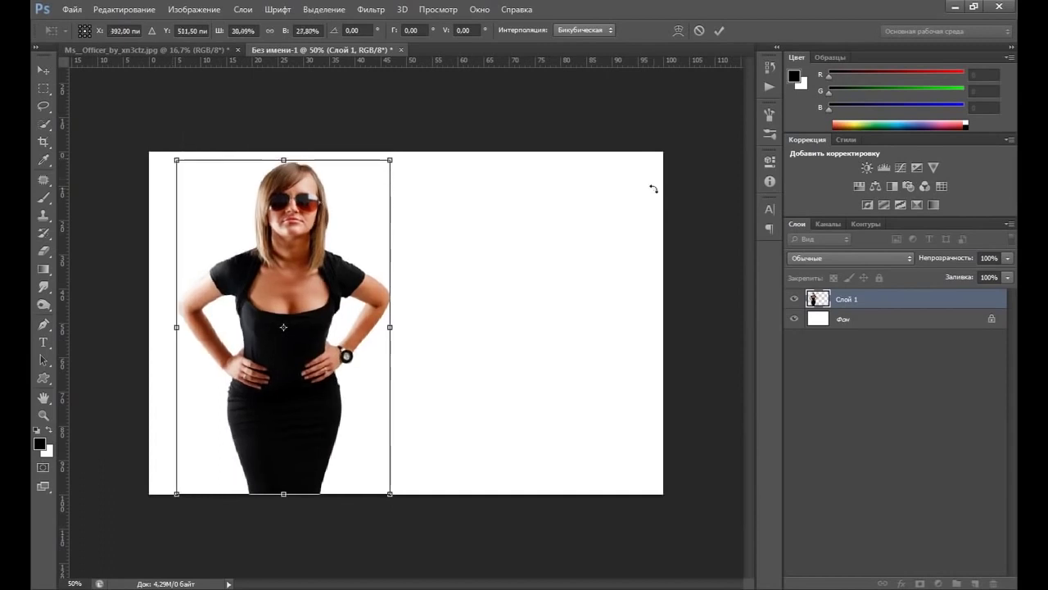
key("w")
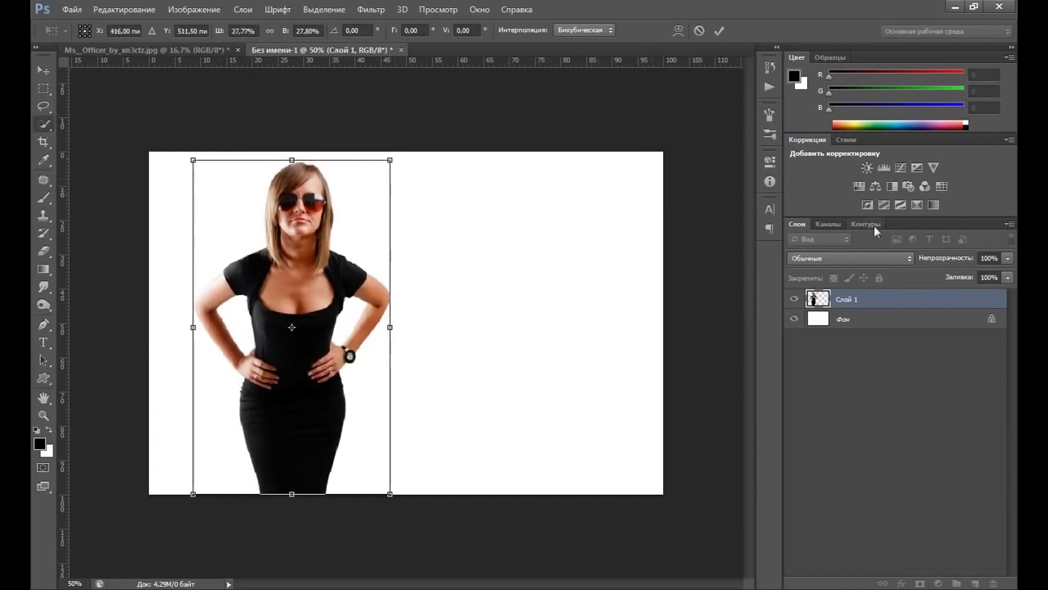
key("Return")
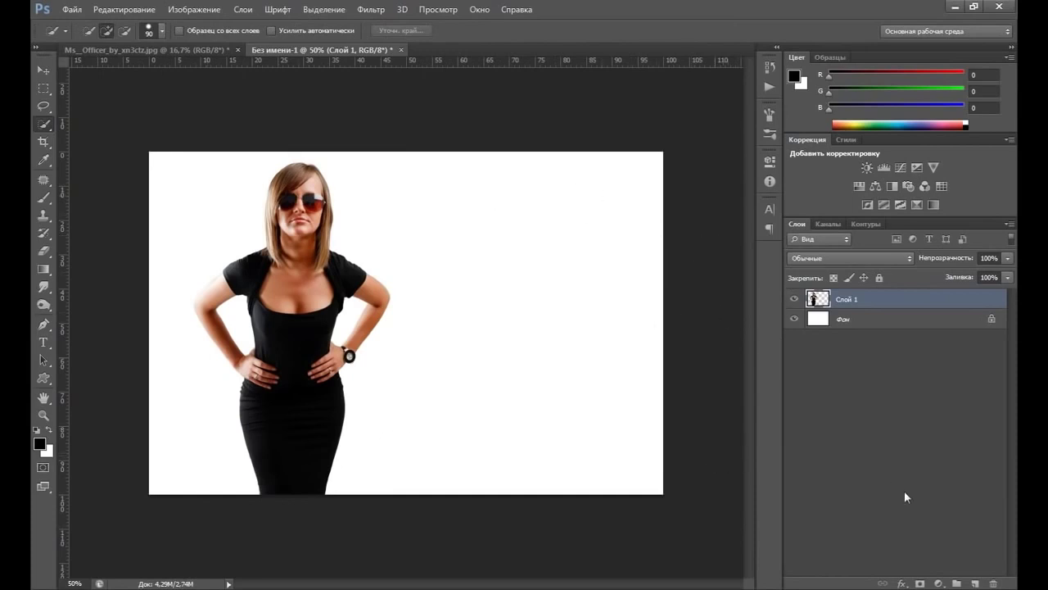
- Add a radial Gradient fill layer starting from the black-to-white preset
left_click(939, 583)
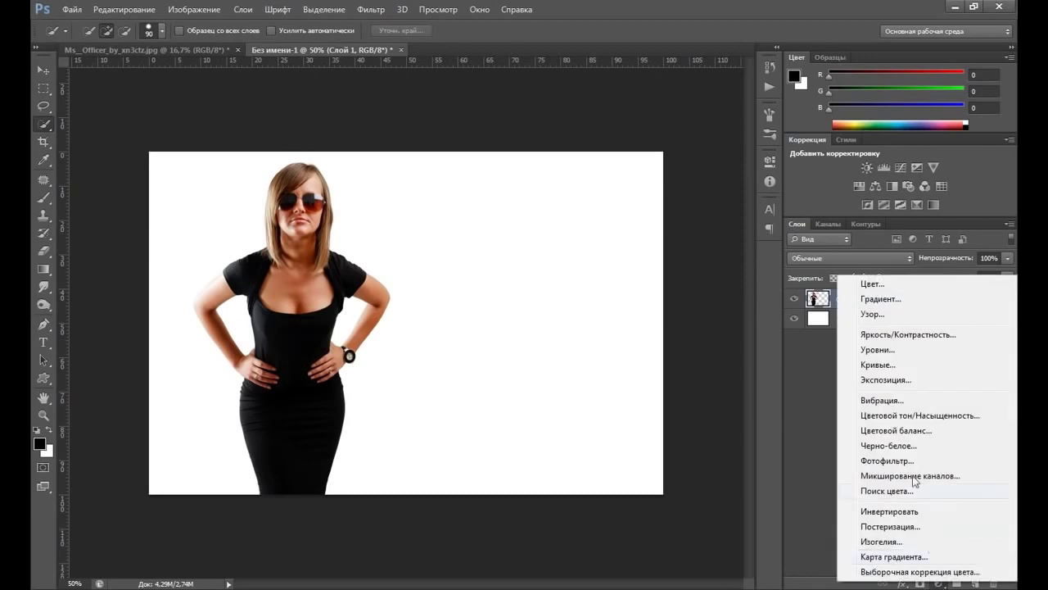
left_click(879, 303)
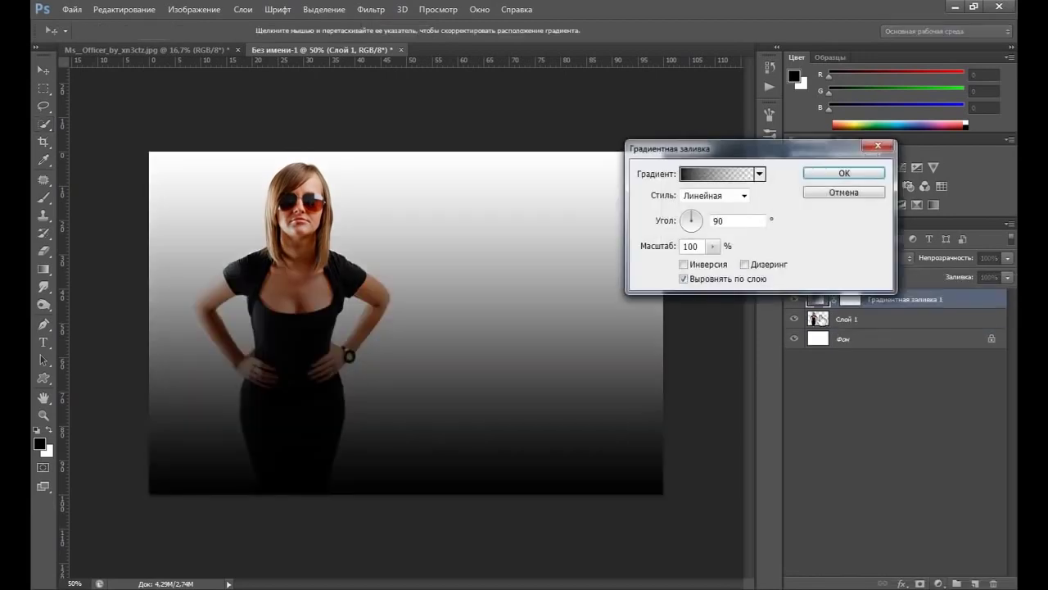
left_click(712, 194)
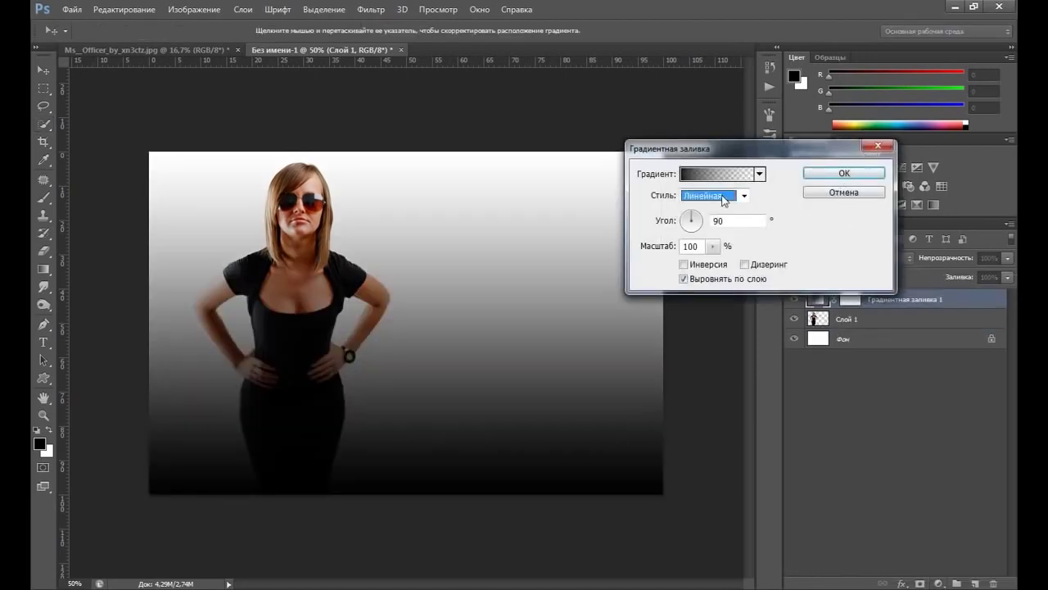
left_click(709, 222)
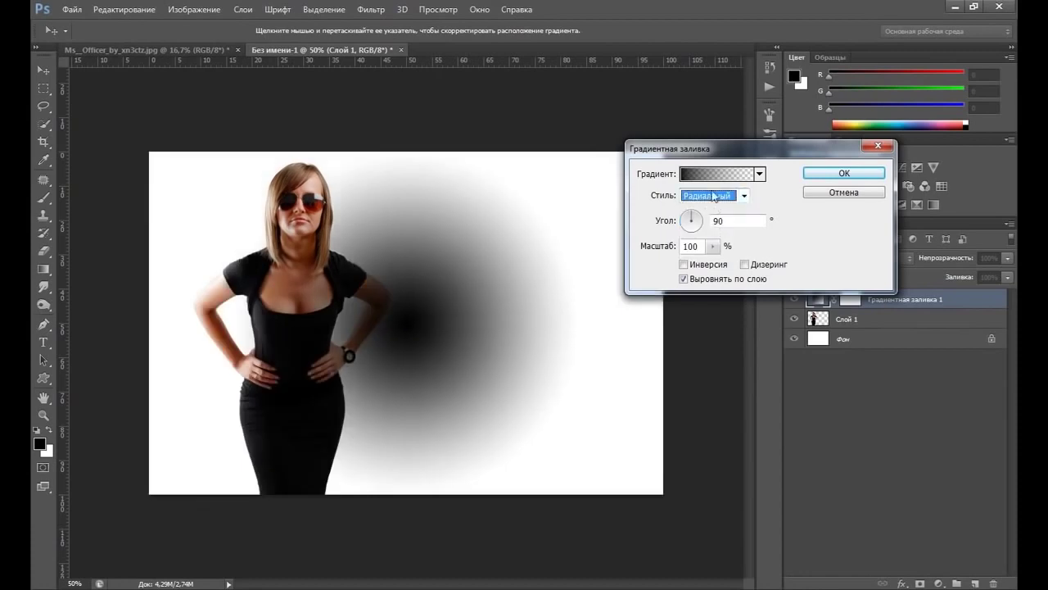
left_click(717, 172)
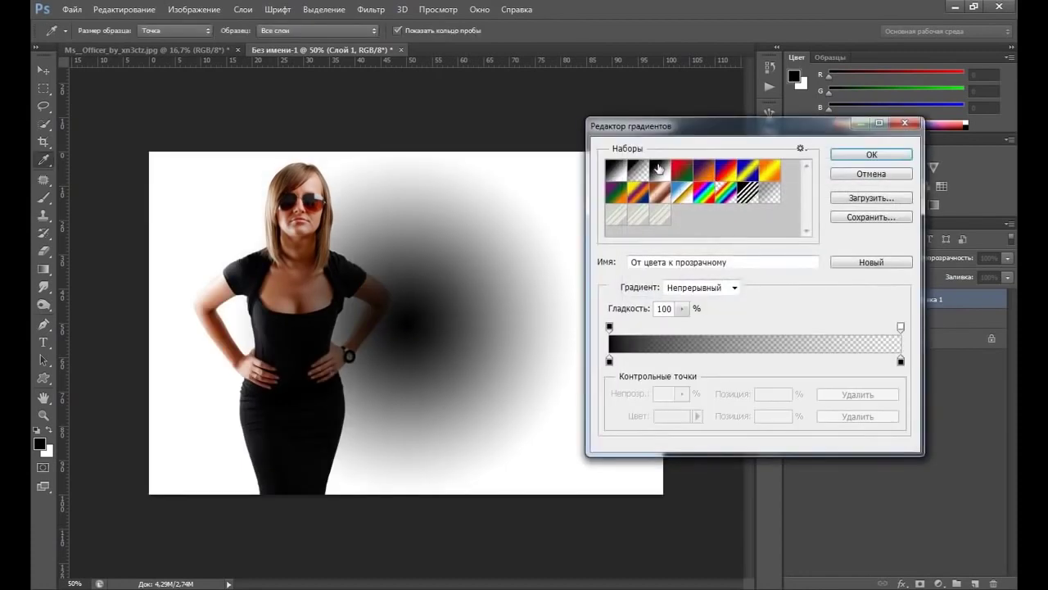
left_click(660, 169)
- Set the gradient's starting stop to light yellow (f3cd71)
left_click(609, 361)
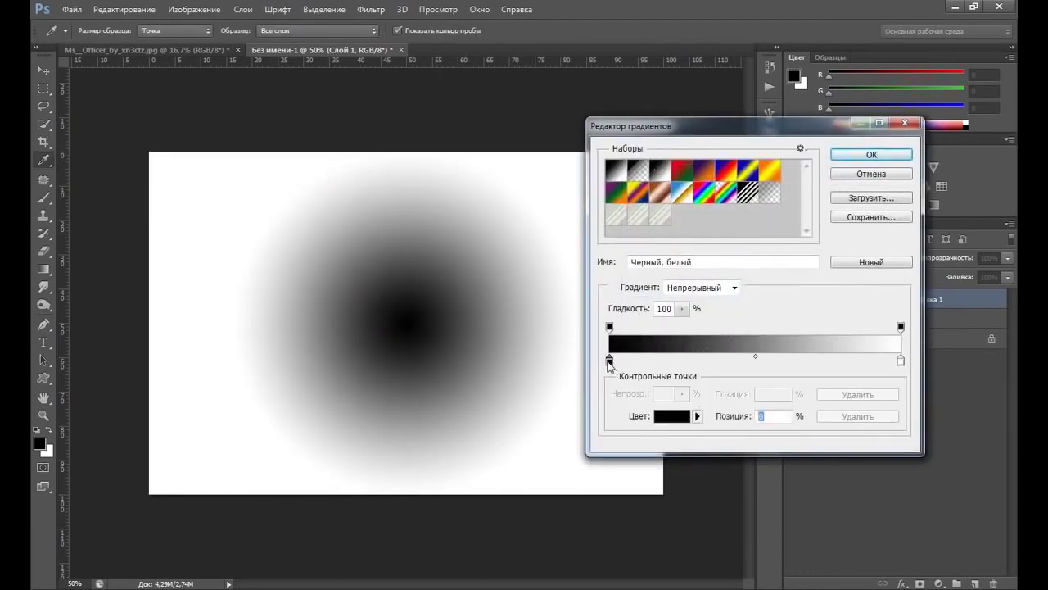
left_click(665, 418)
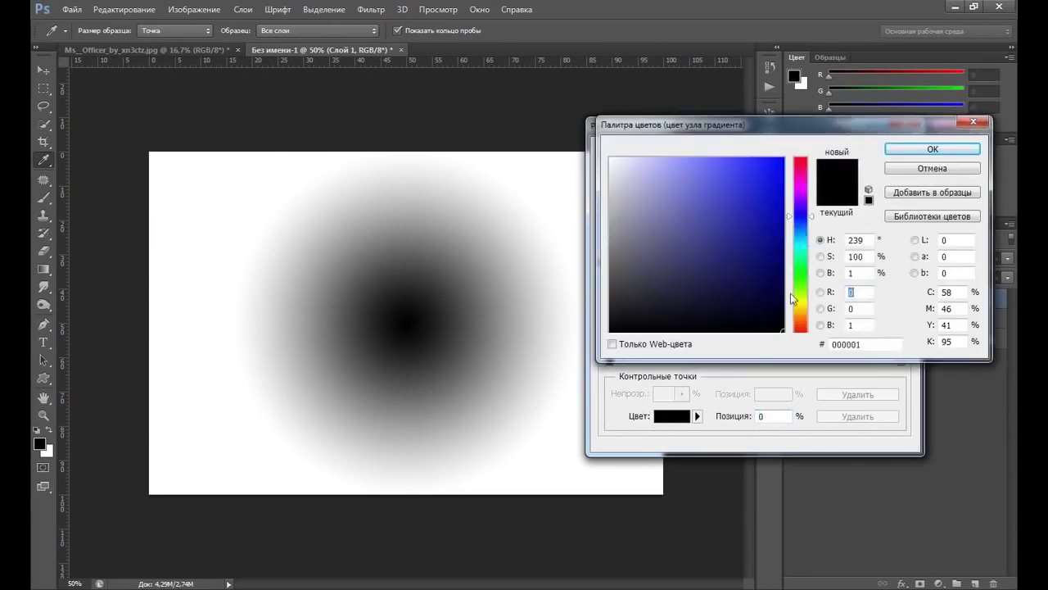
left_click(800, 307)
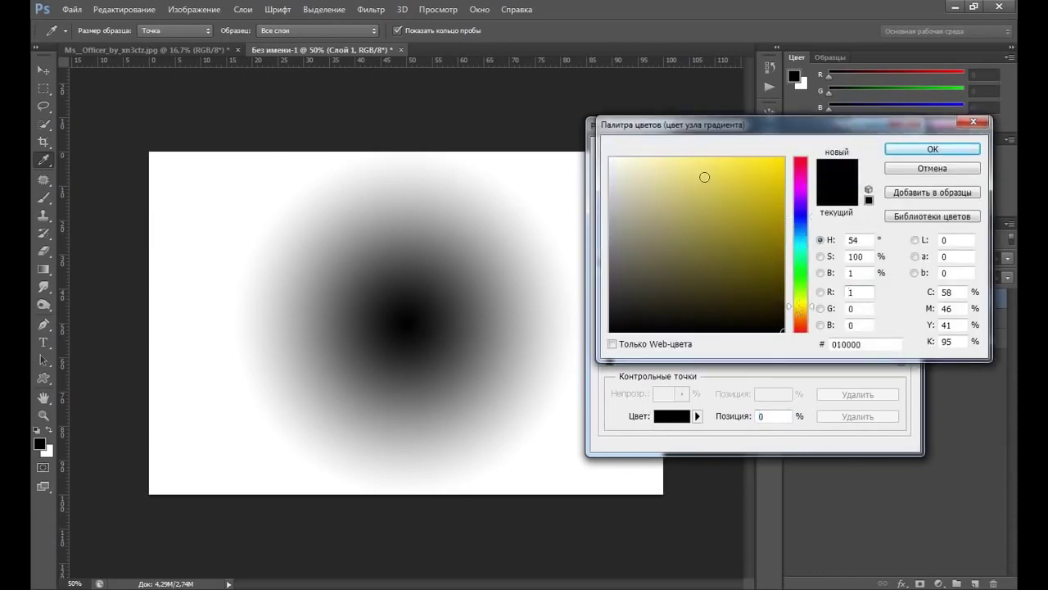
left_click(799, 311)
left_click(672, 170)
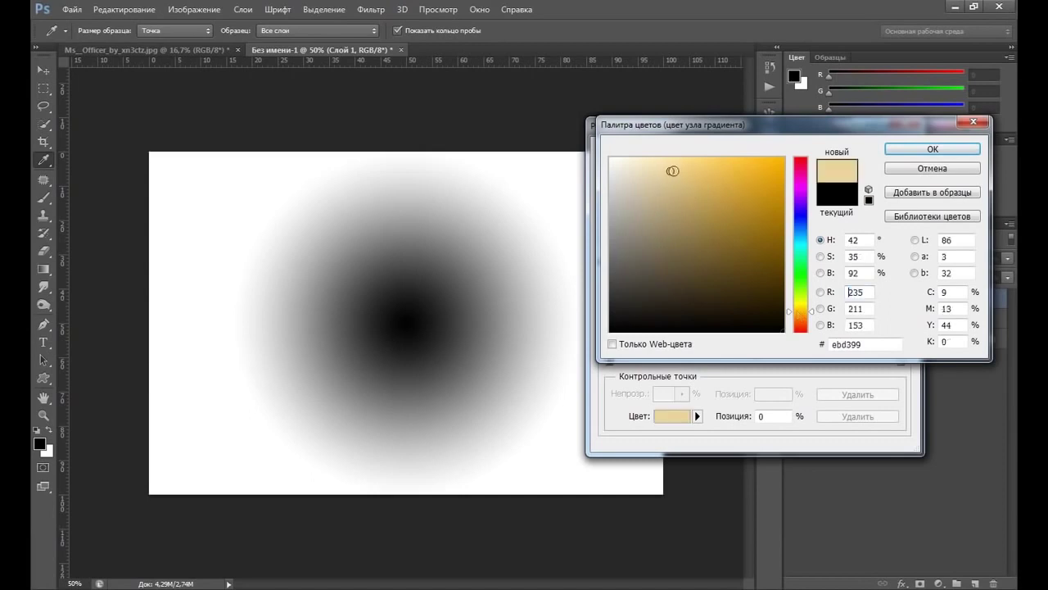
left_click(702, 166)
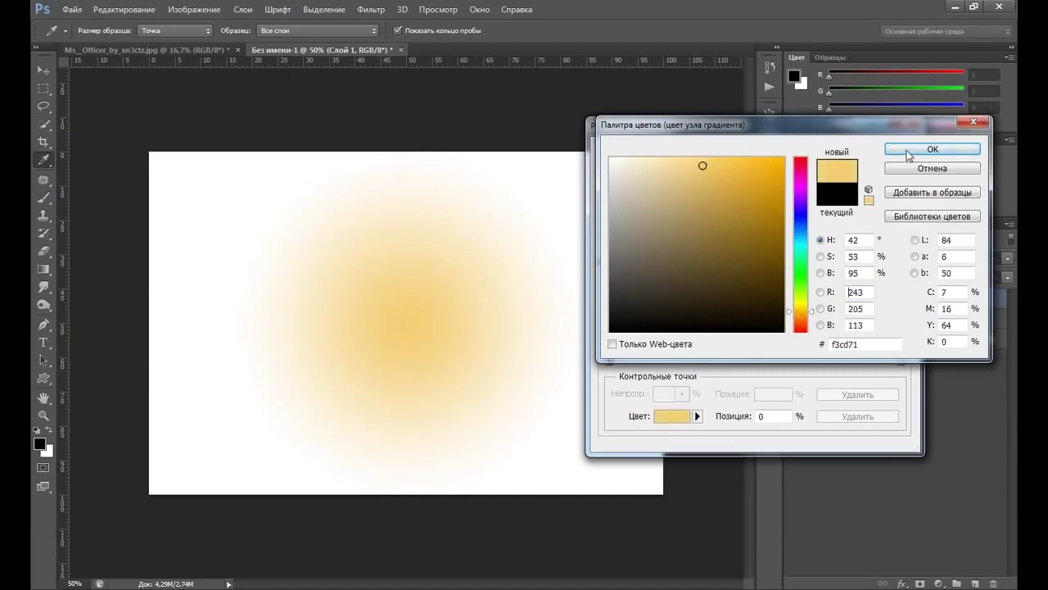
left_click(909, 151)
- Set the end stop to dark teal (24424a) and keep the yellow-to-teal gradient
left_click(902, 361)
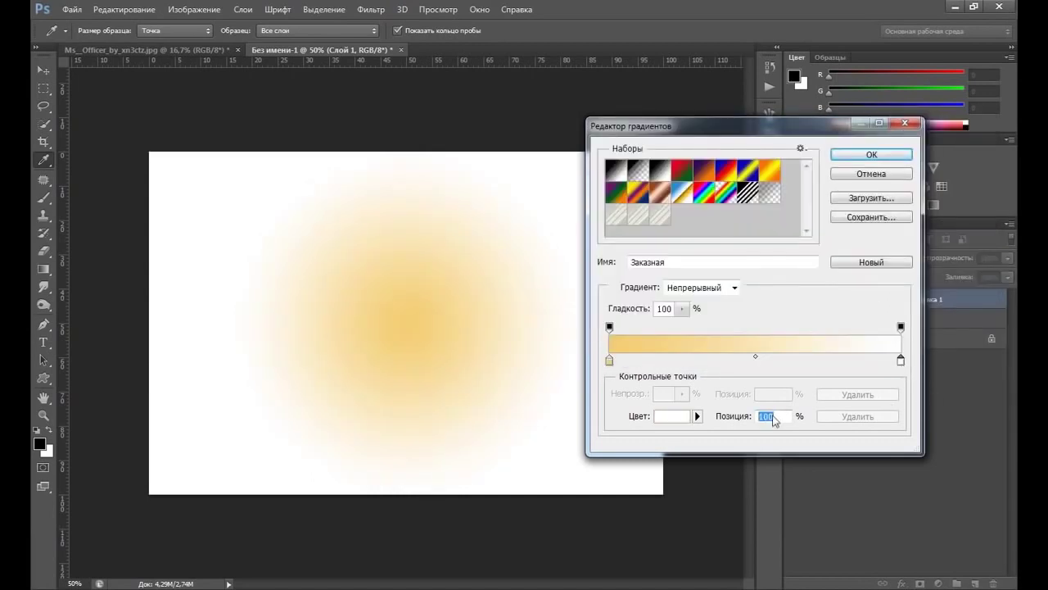
left_click(669, 416)
left_click(801, 239)
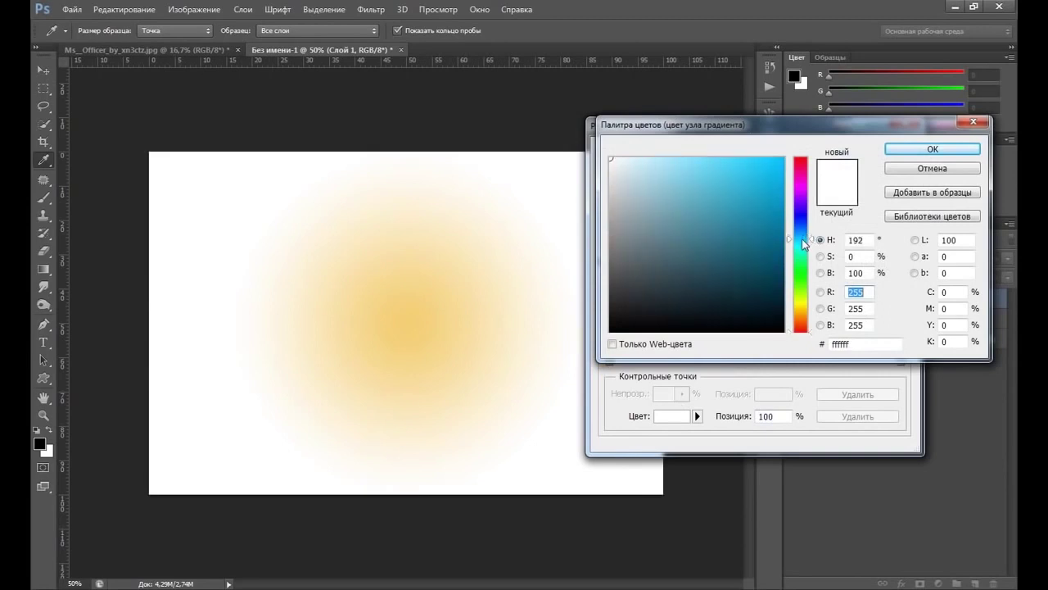
left_click(698, 255)
left_click_drag(699, 254, 712, 264)
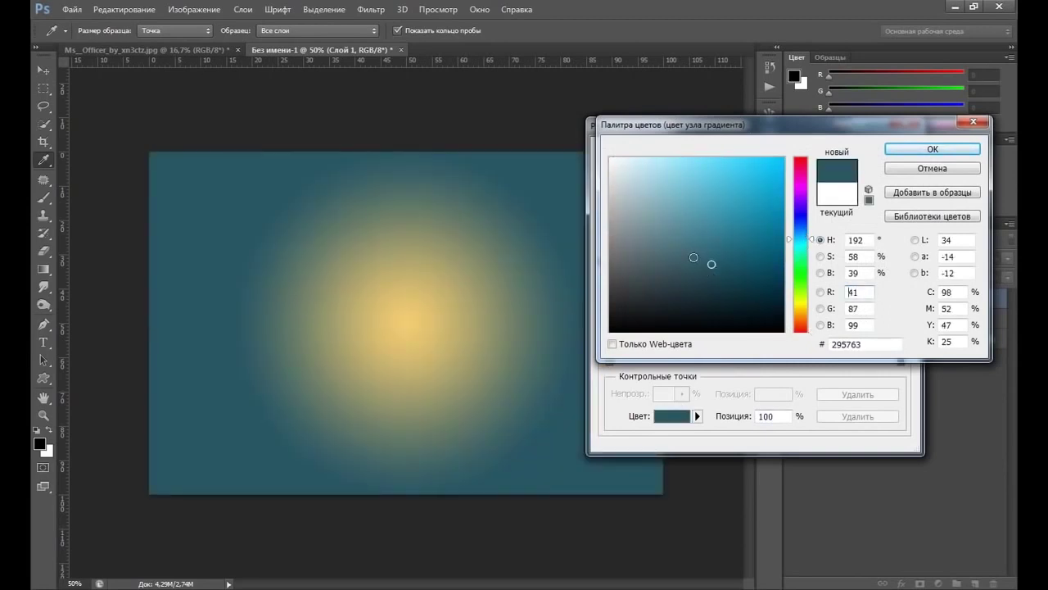
left_click(693, 257)
left_click(701, 274)
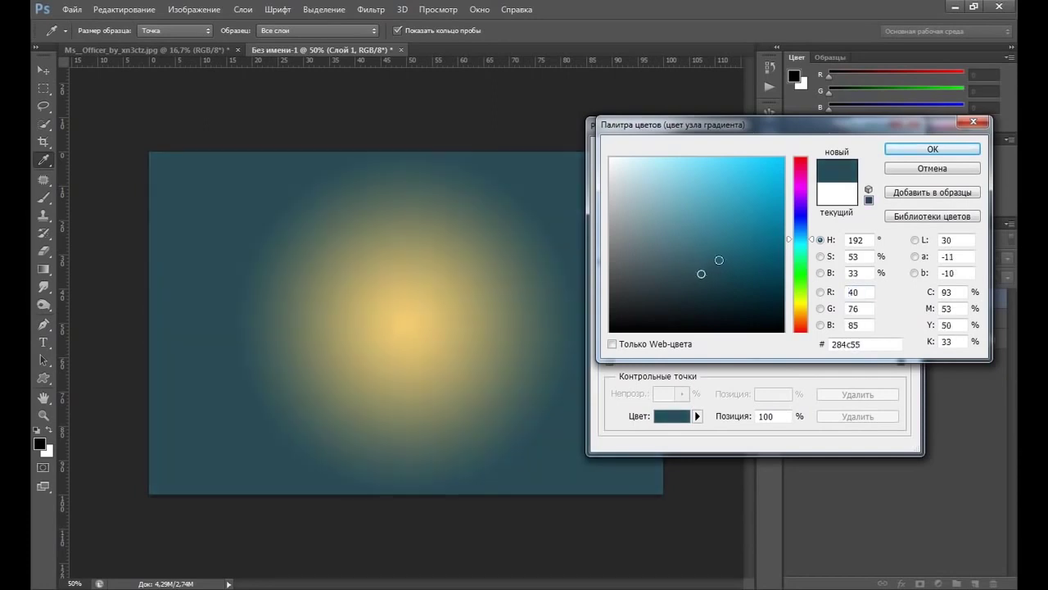
left_click(708, 264)
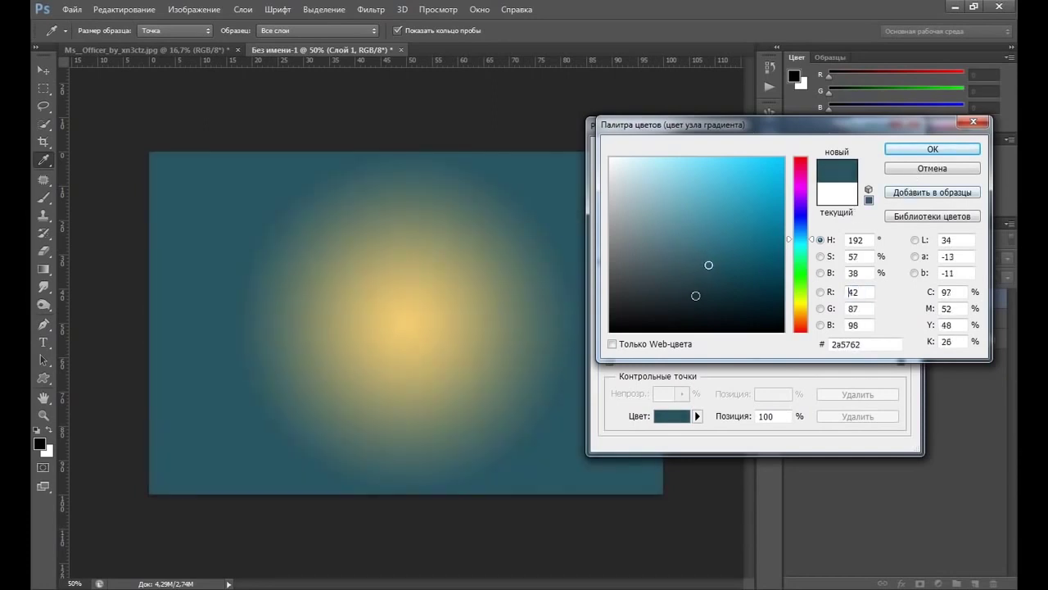
left_click(698, 281)
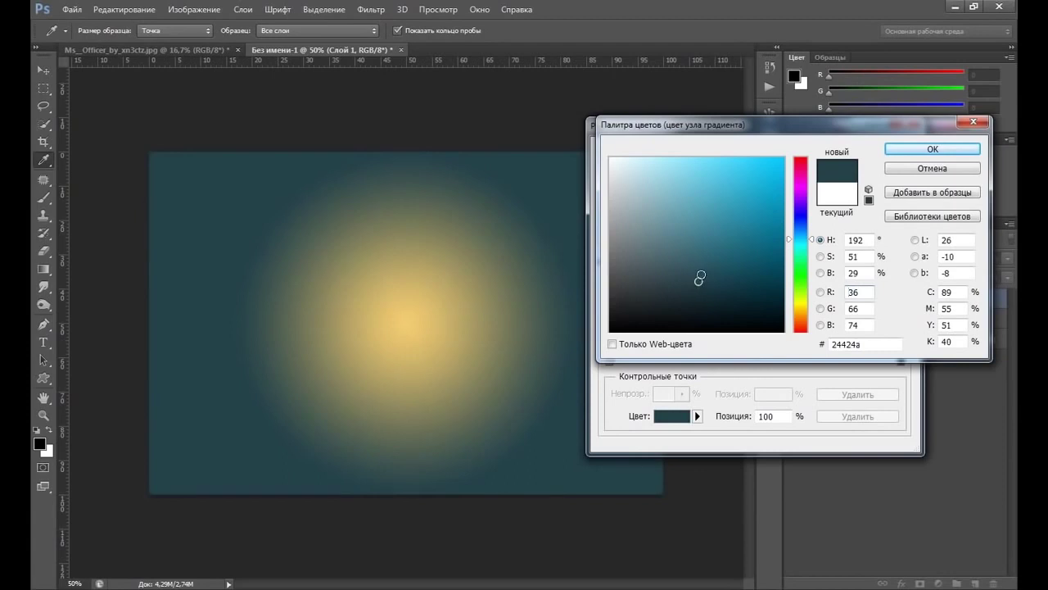
left_click(972, 151)
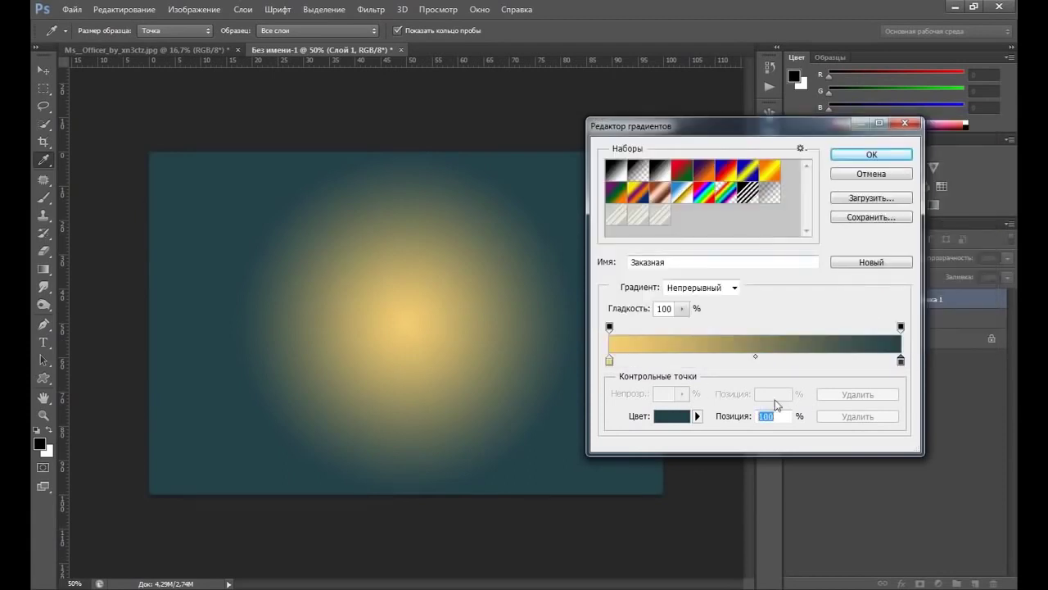
left_click(861, 156)
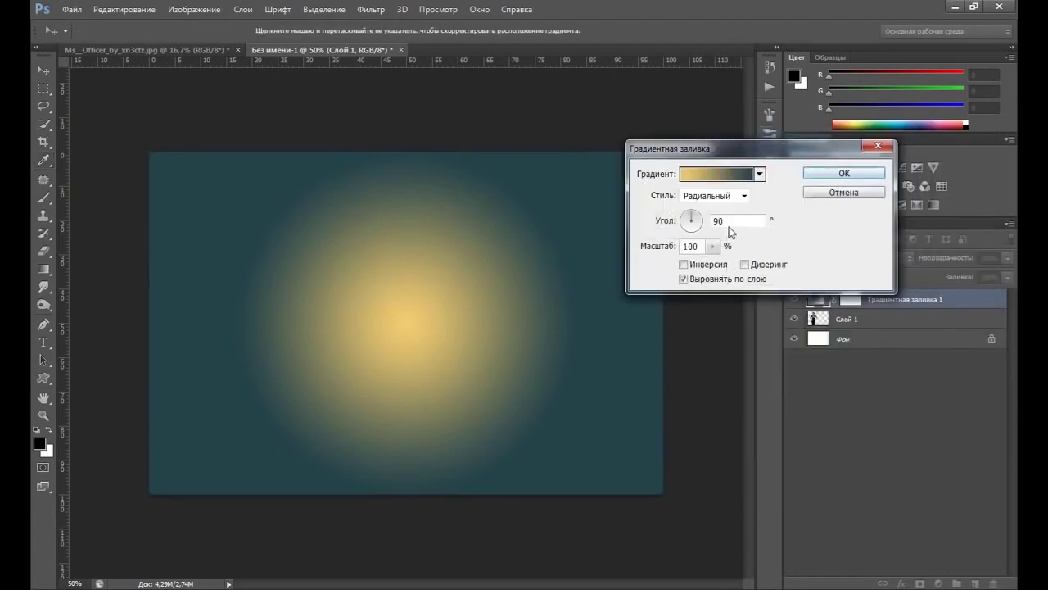
- Shift the gradient left, set Scale 130 with Dither, and move Слой 1 above it
left_click_drag(420, 323, 332, 323)
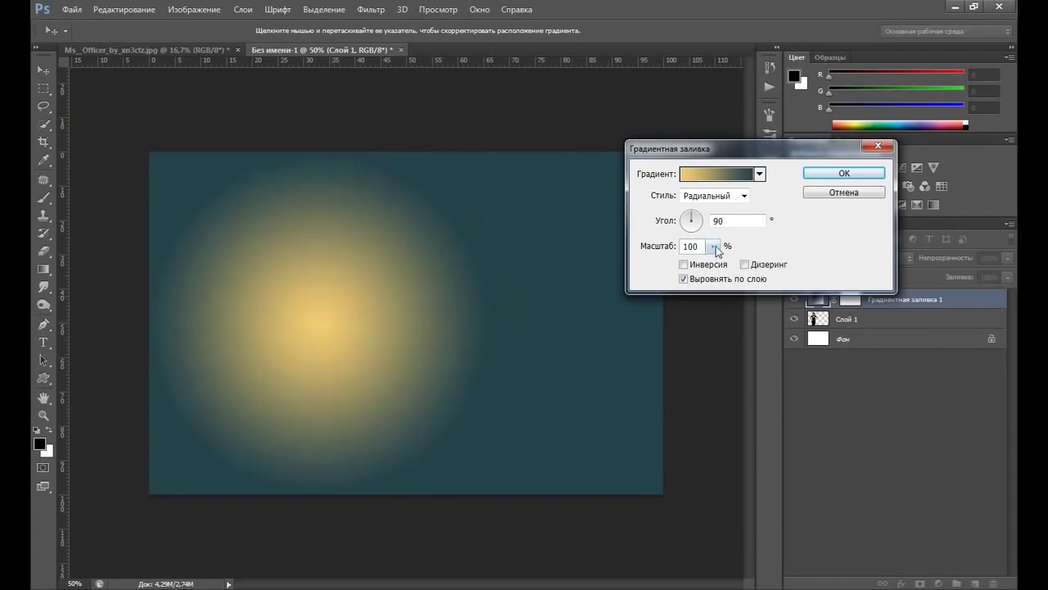
double_click(704, 246)
type("150")
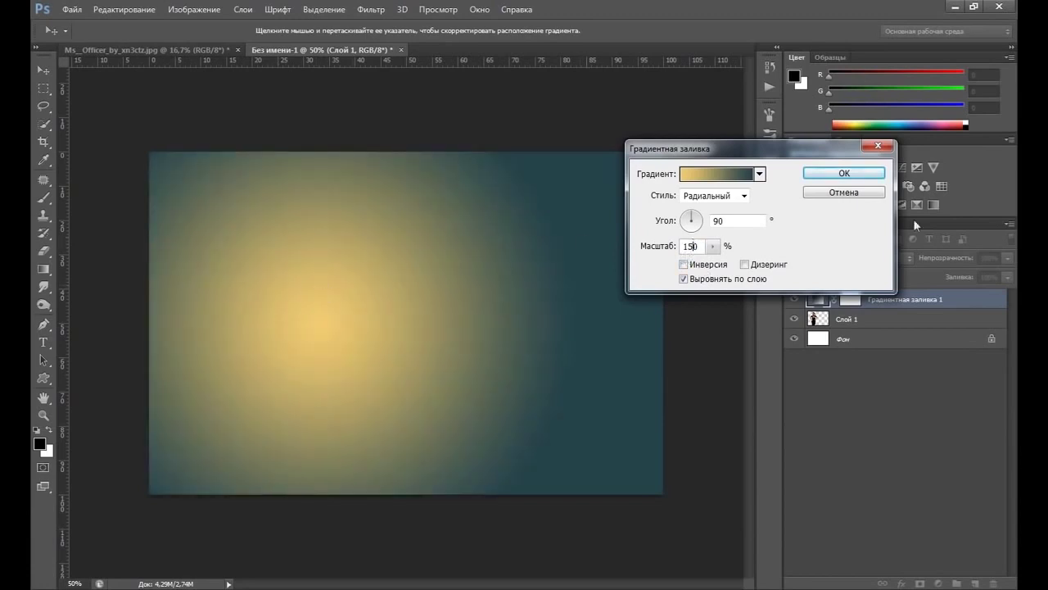
key("Left")
key("BackSpace")
type("3")
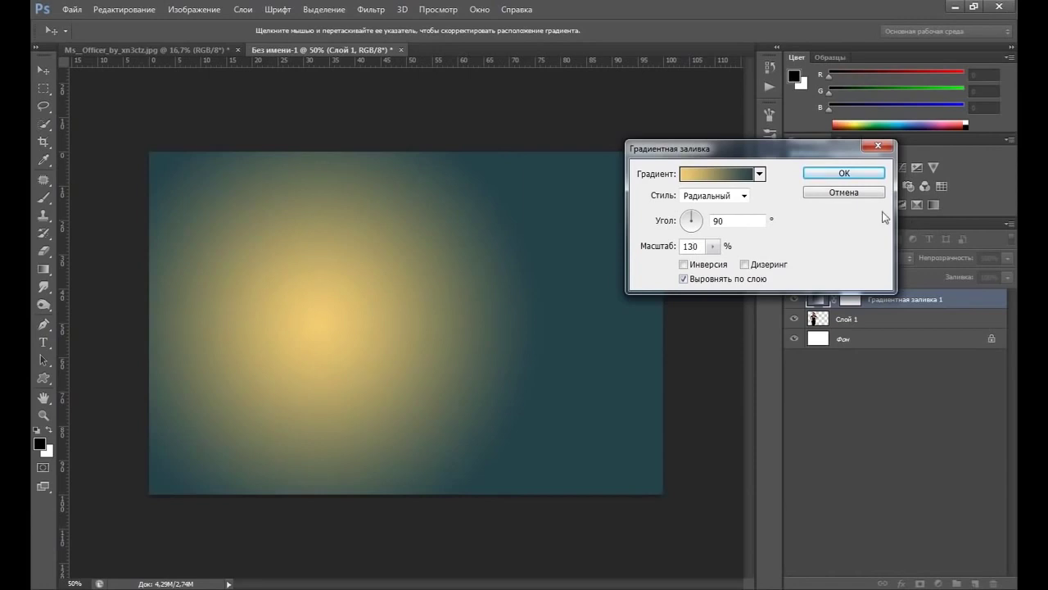
left_click(744, 264)
left_click(828, 178)
left_click_drag(823, 322, 837, 292)
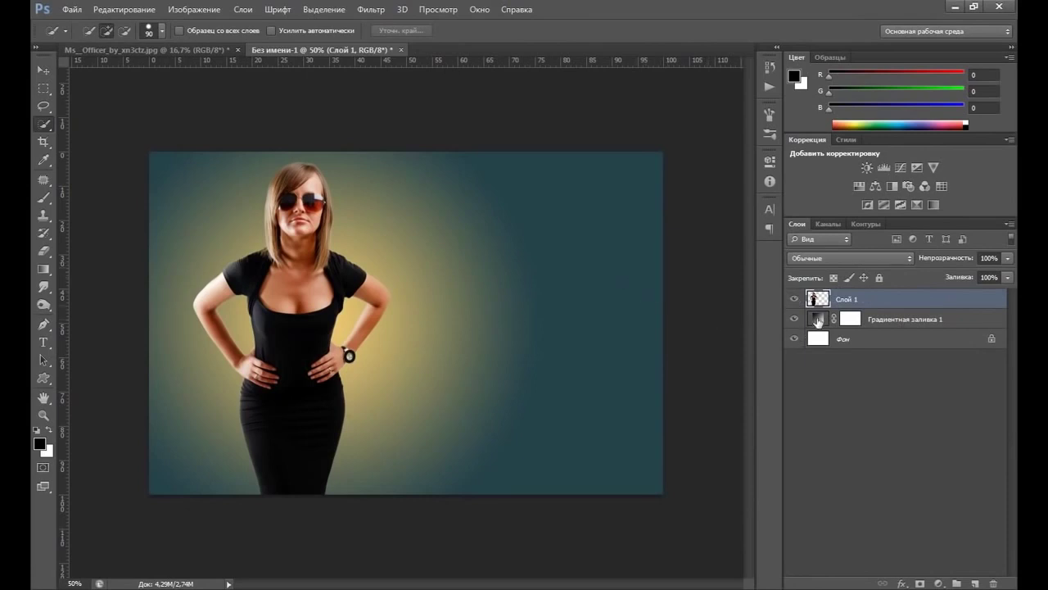
- Nudge the gradient fill's glow slightly further left, then reselect Слой 1
double_click(818, 320)
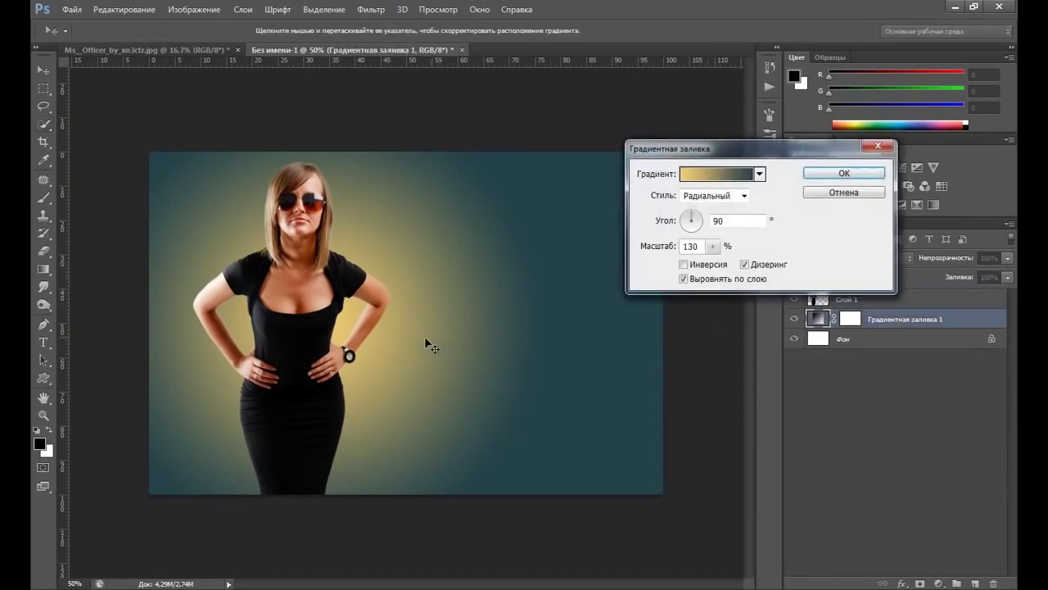
left_click_drag(425, 339, 416, 339)
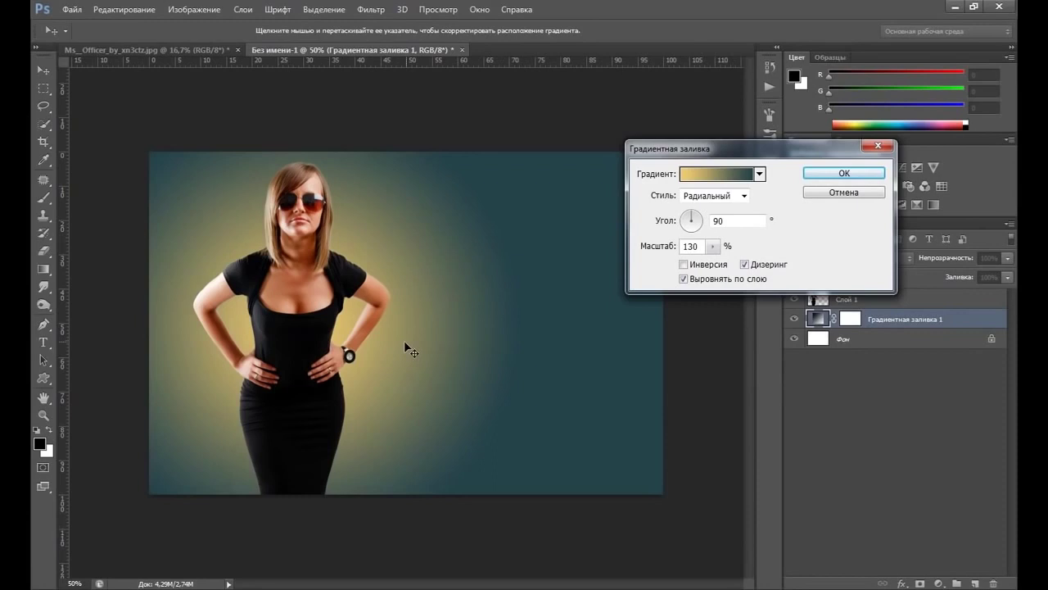
left_click(818, 177)
left_click(857, 297)
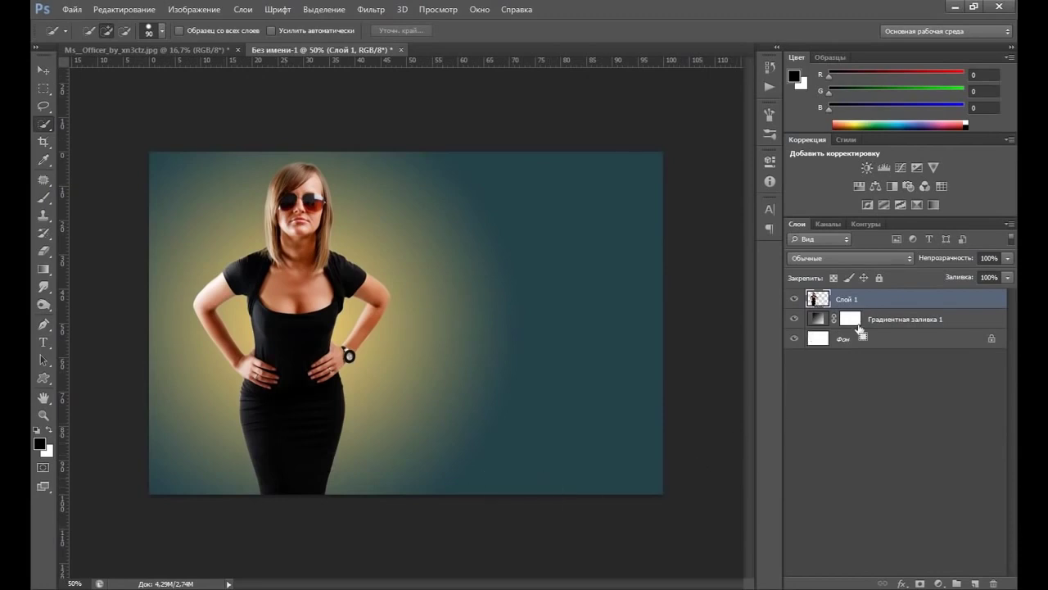
- Duplicate Слой 1, hide the copy, and make the original Слой 1 active
left_click_drag(858, 326, 848, 316)
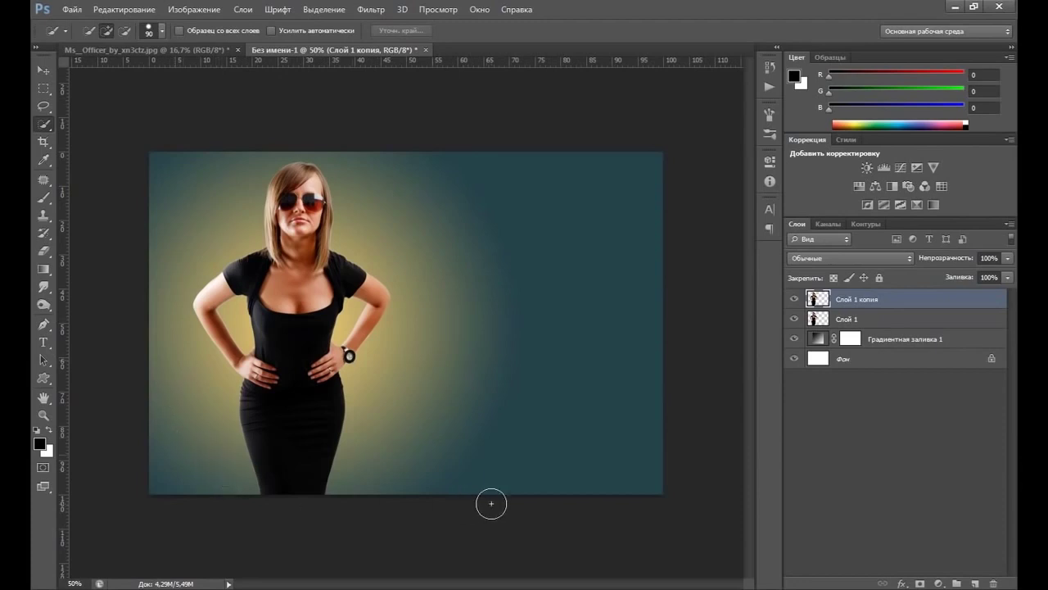
left_click(52, 198)
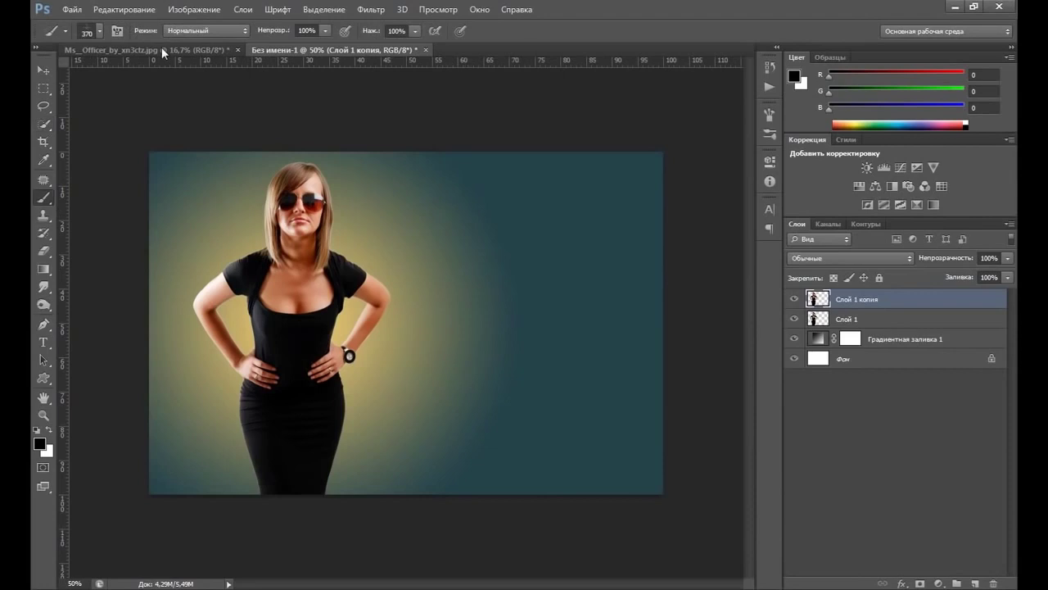
left_click(99, 31)
left_click(793, 303)
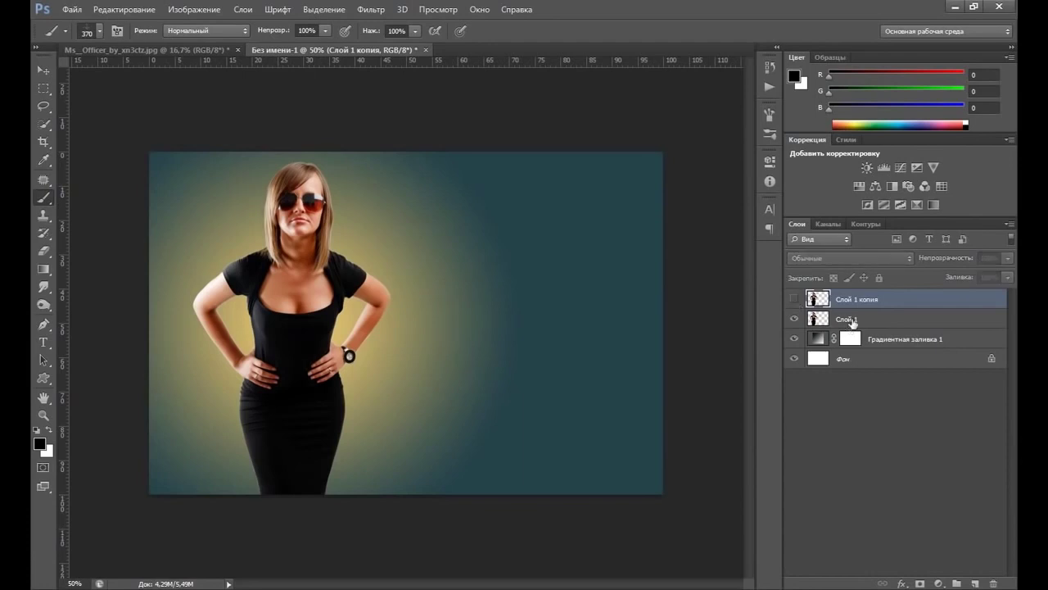
left_click(848, 315)
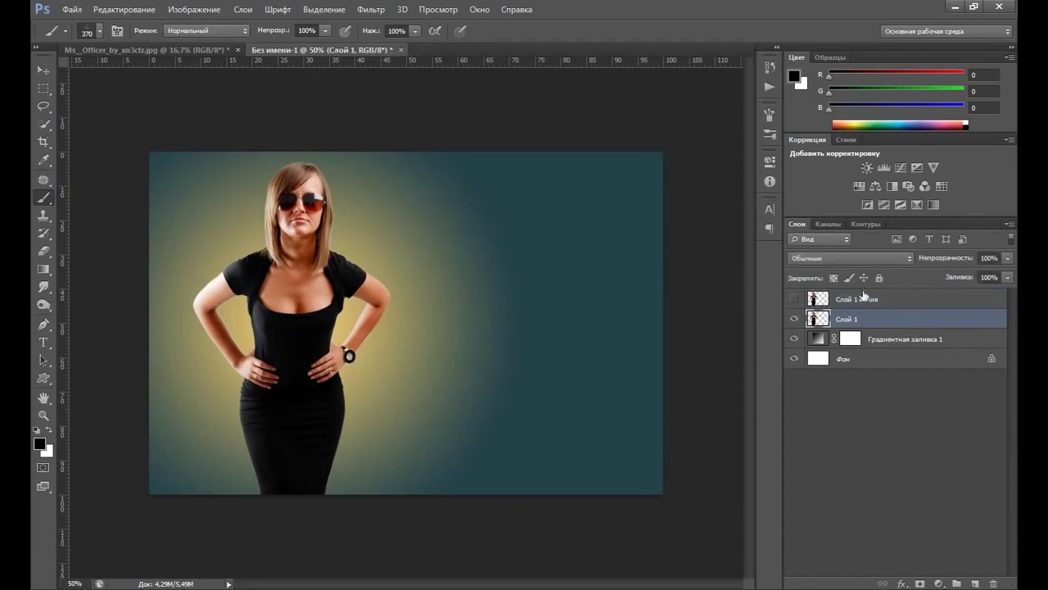
left_click(375, 10)
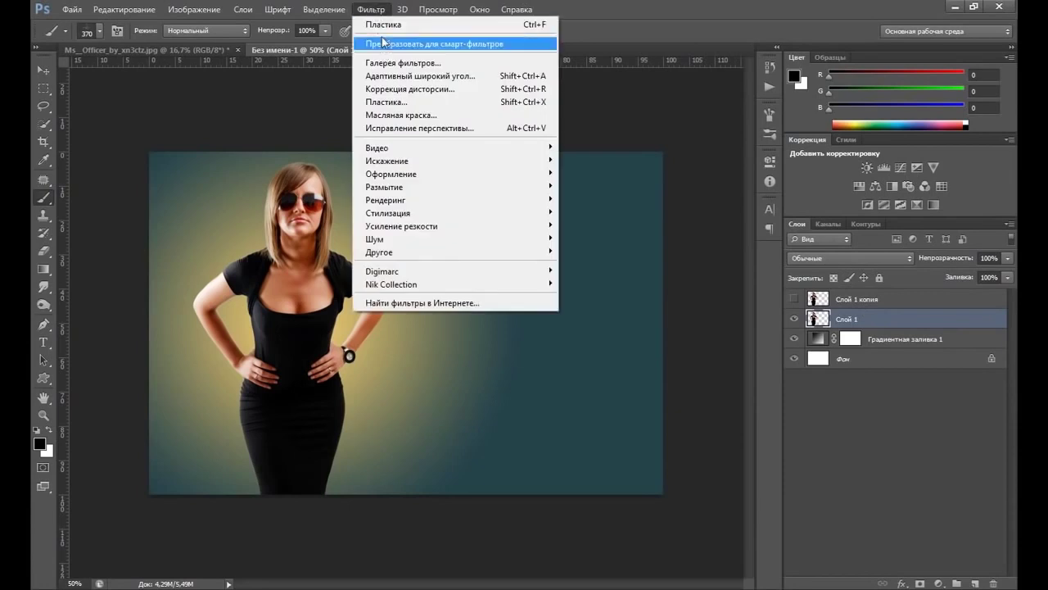
- In Liquify, push the hair, sunglasses lens, arm, watch and dress hip rightward
left_click(385, 102)
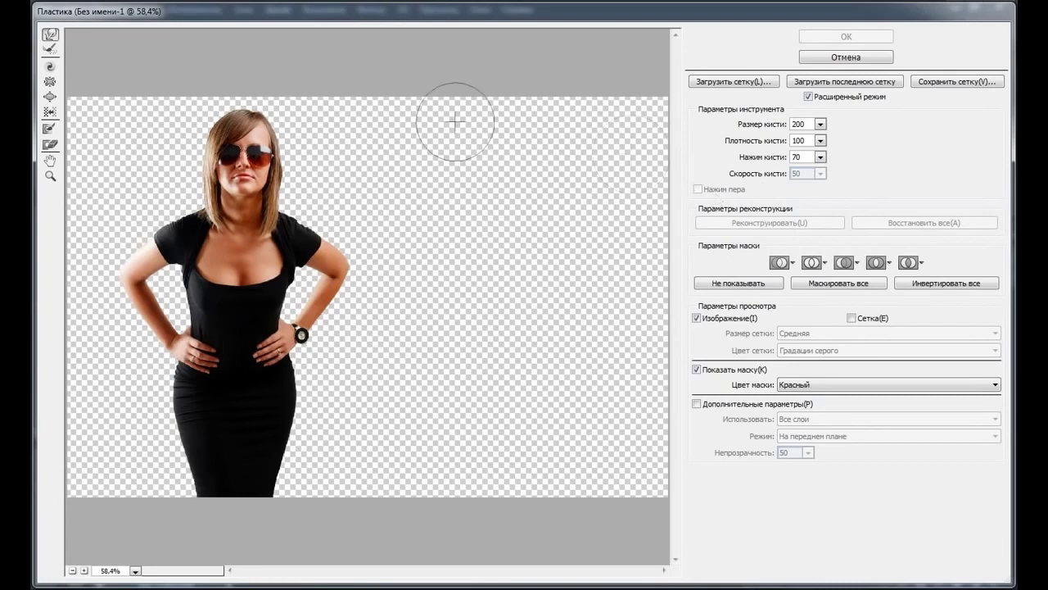
left_click_drag(270, 139, 332, 147)
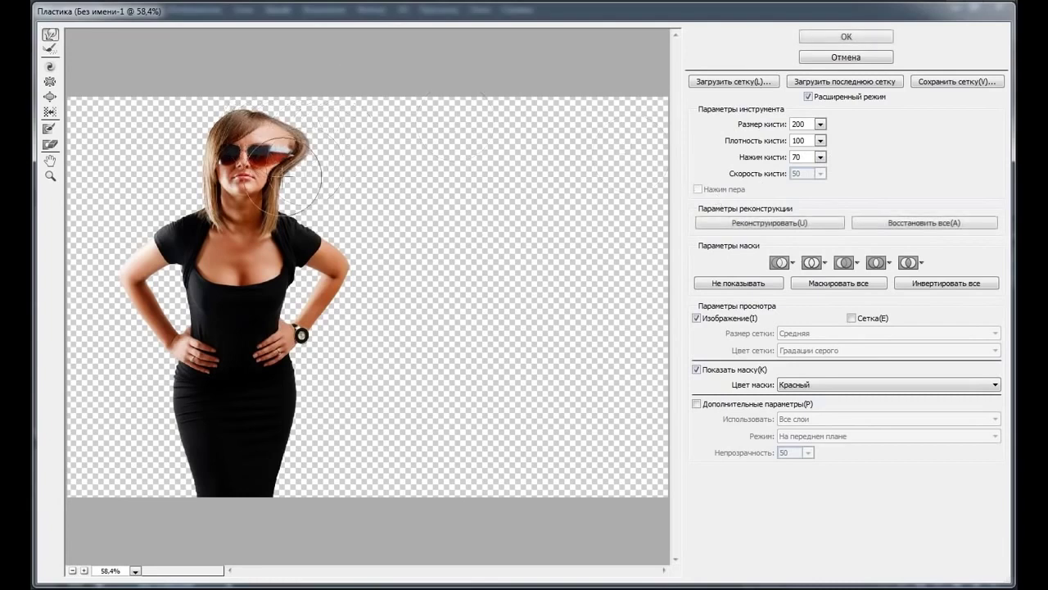
left_click_drag(280, 176, 376, 180)
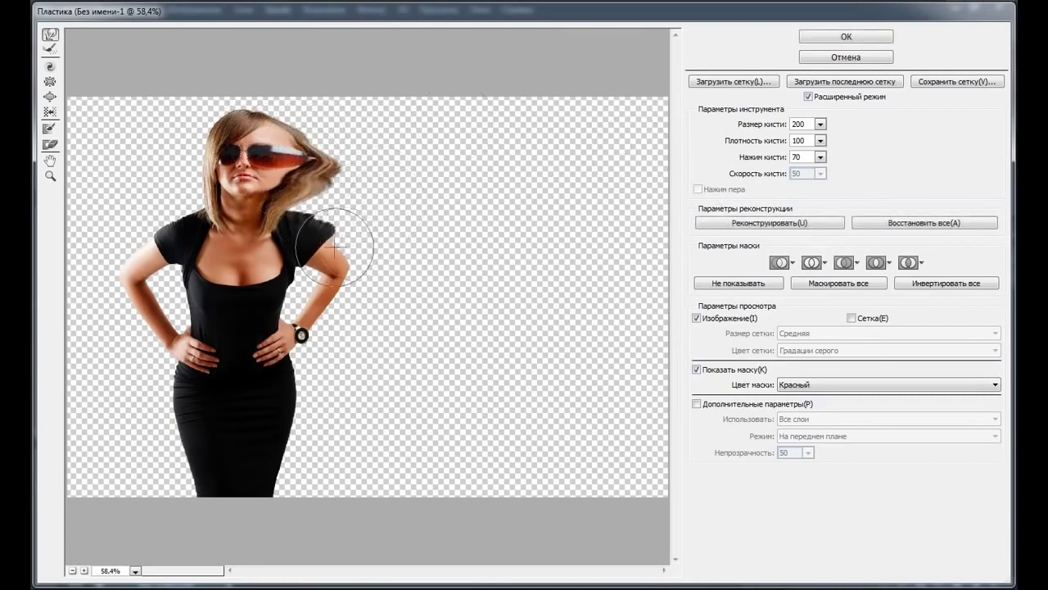
left_click_drag(334, 244, 432, 297)
left_click_drag(339, 316, 415, 326)
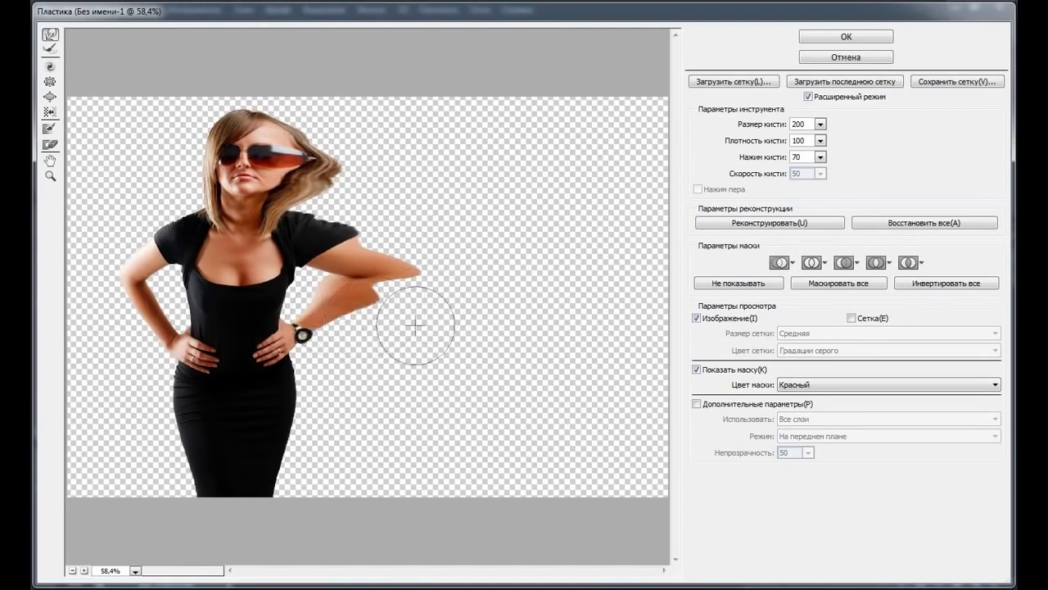
mouse_move(311, 362)
left_mouse_down()
mouse_move(377, 360)
mouse_move(363, 328)
left_mouse_up()
left_click_drag(292, 383, 412, 393)
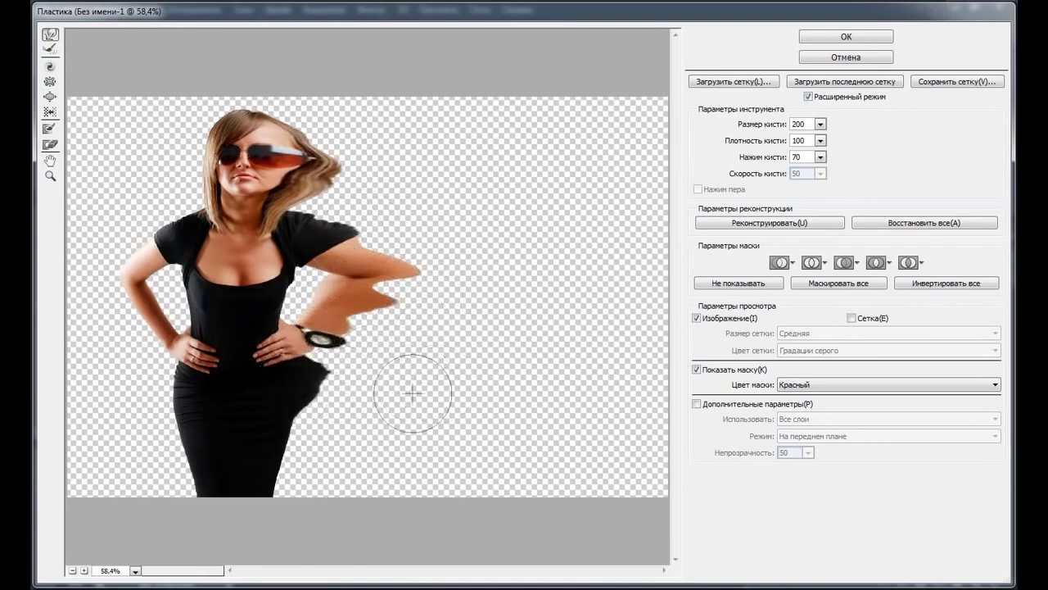
left_click_drag(323, 370, 409, 366)
left_click_drag(315, 336, 442, 339)
- Warp the lower dress, forearm, sleeve and hair into rightward streaks, and apply Liquify
mouse_move(307, 407)
left_mouse_down()
mouse_move(339, 421)
mouse_move(316, 433)
left_mouse_up()
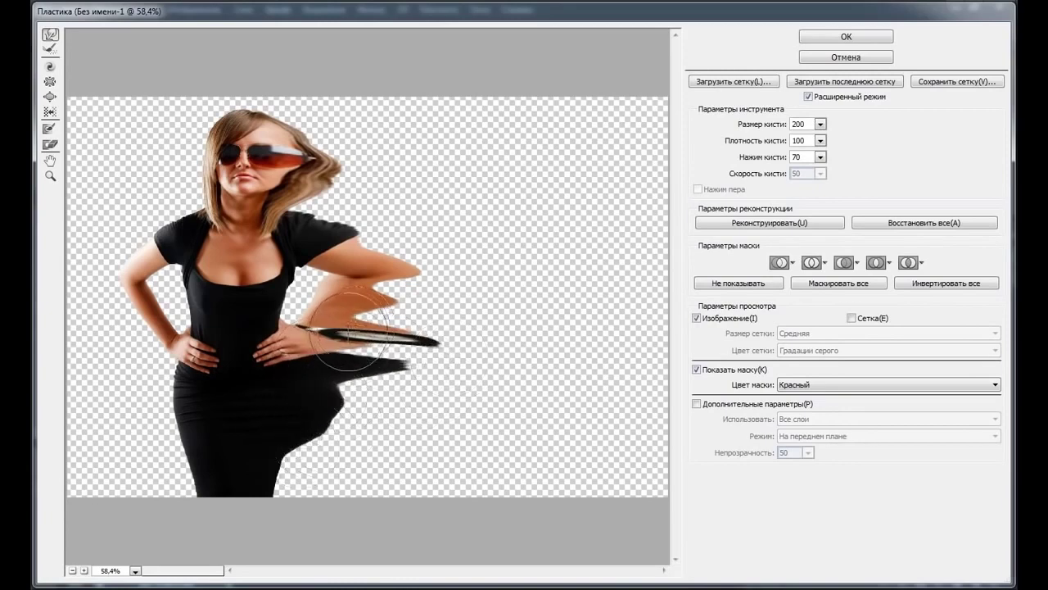
left_click_drag(350, 326, 439, 351)
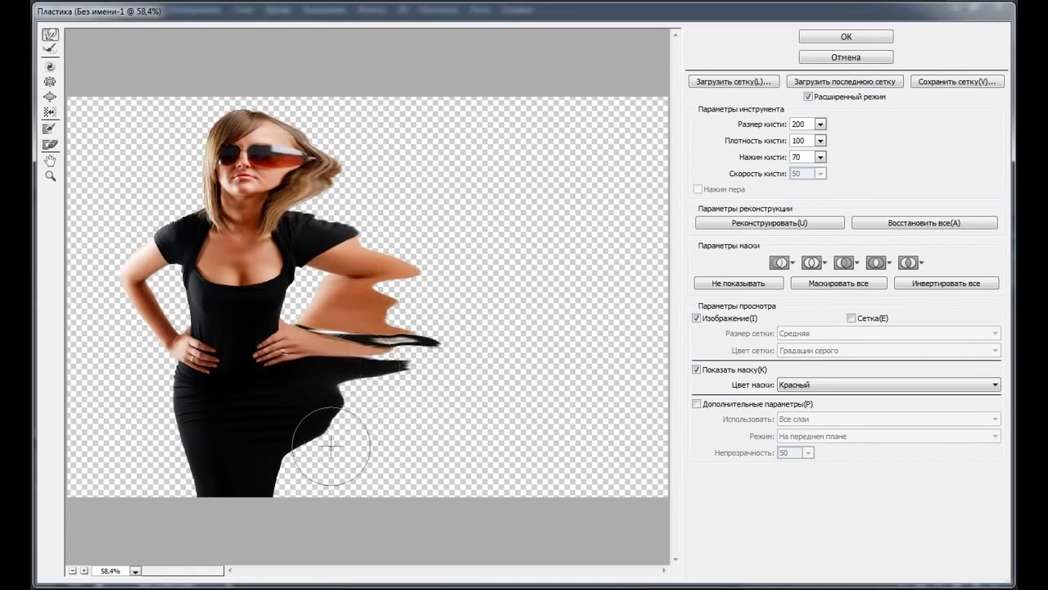
left_click_drag(298, 480, 398, 467)
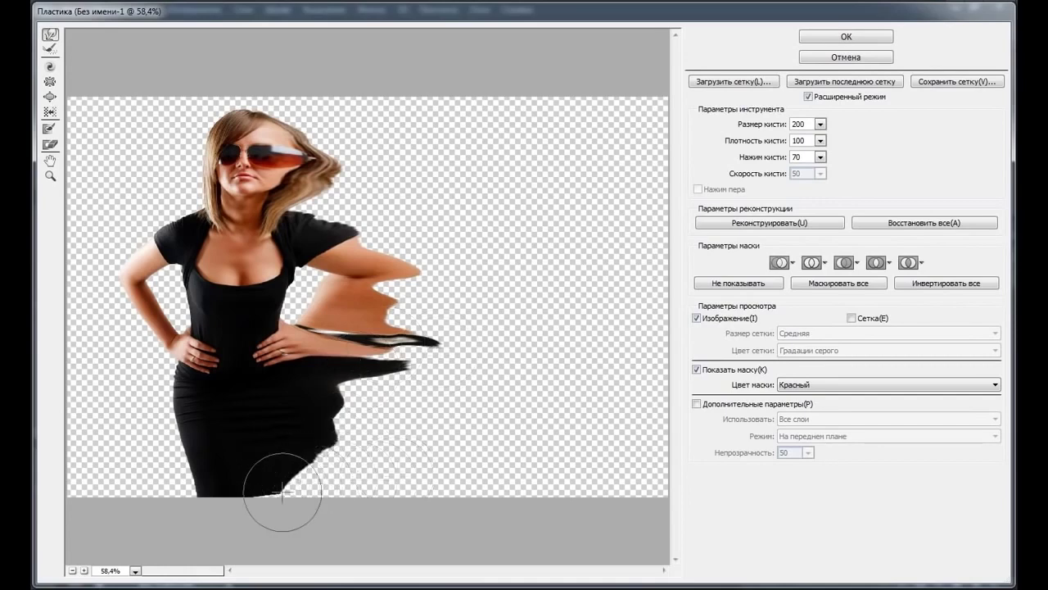
left_click_drag(290, 490, 386, 491)
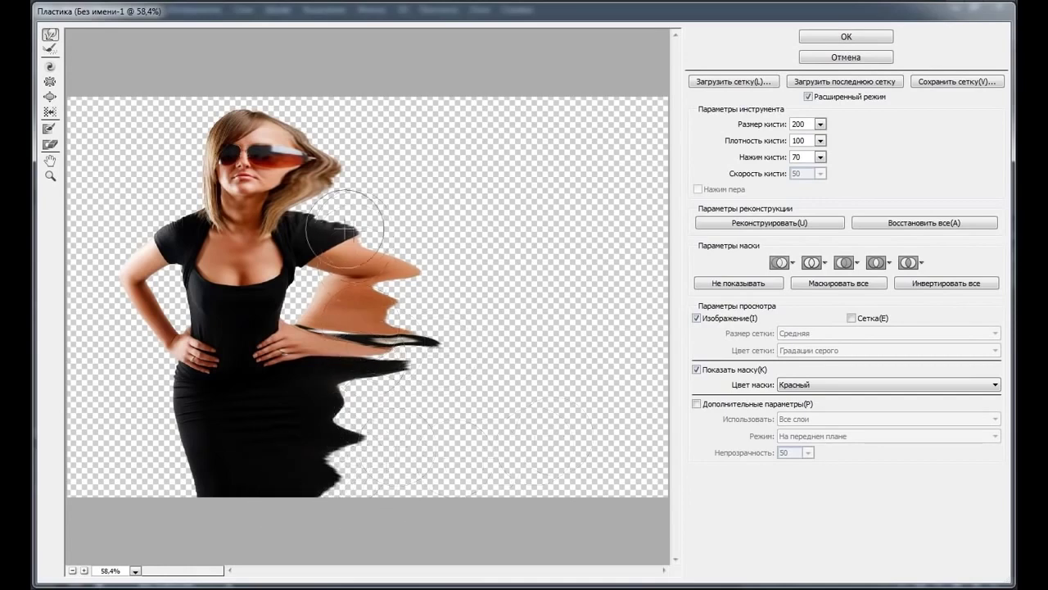
left_click_drag(354, 229, 421, 222)
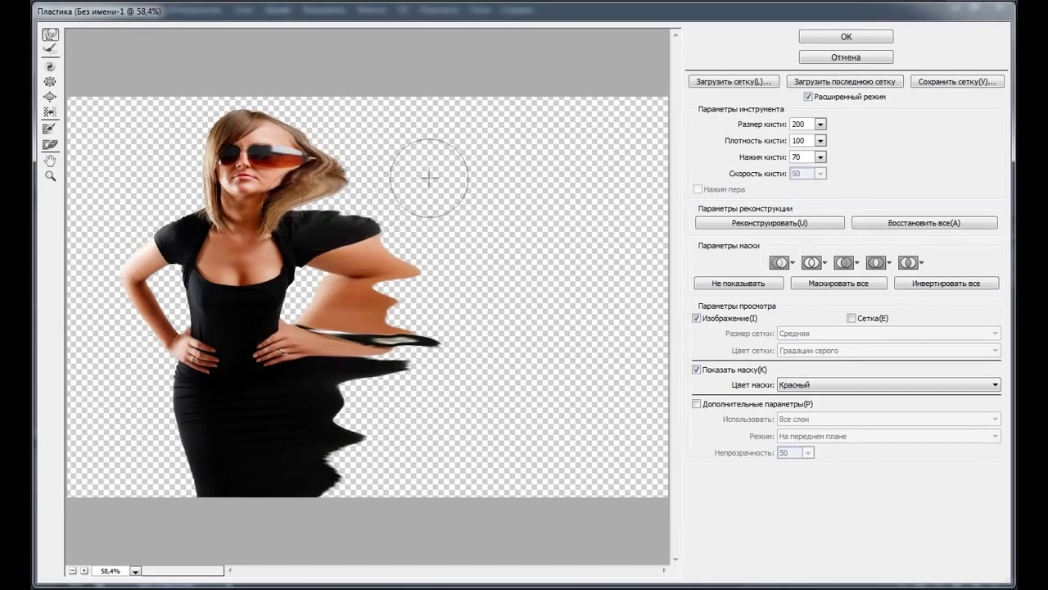
left_click_drag(385, 175, 417, 205)
mouse_move(350, 145)
left_mouse_down()
mouse_move(372, 107)
mouse_move(404, 169)
left_mouse_up()
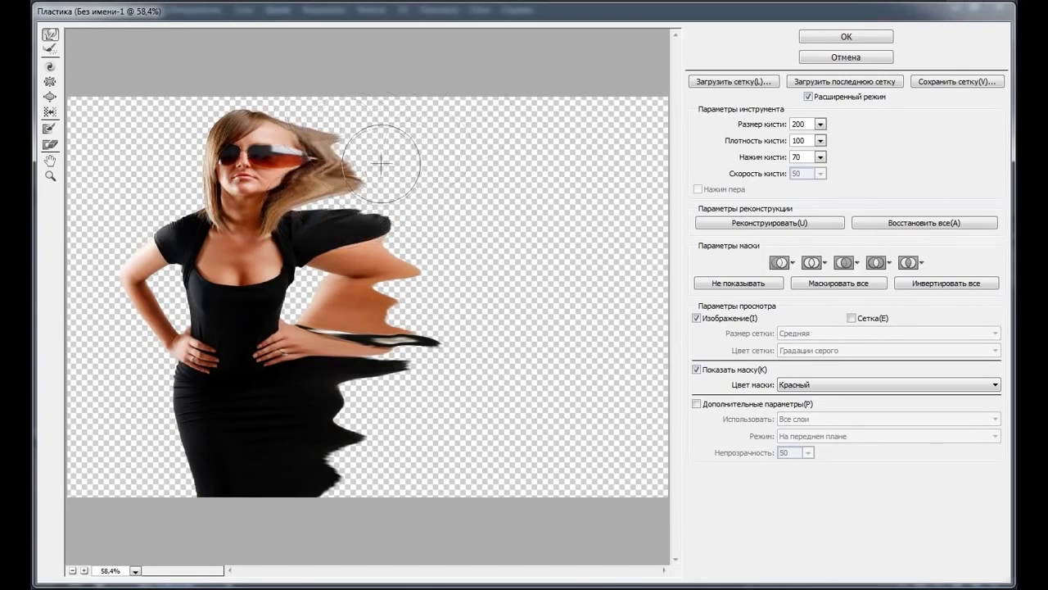
left_click_drag(292, 104, 439, 128)
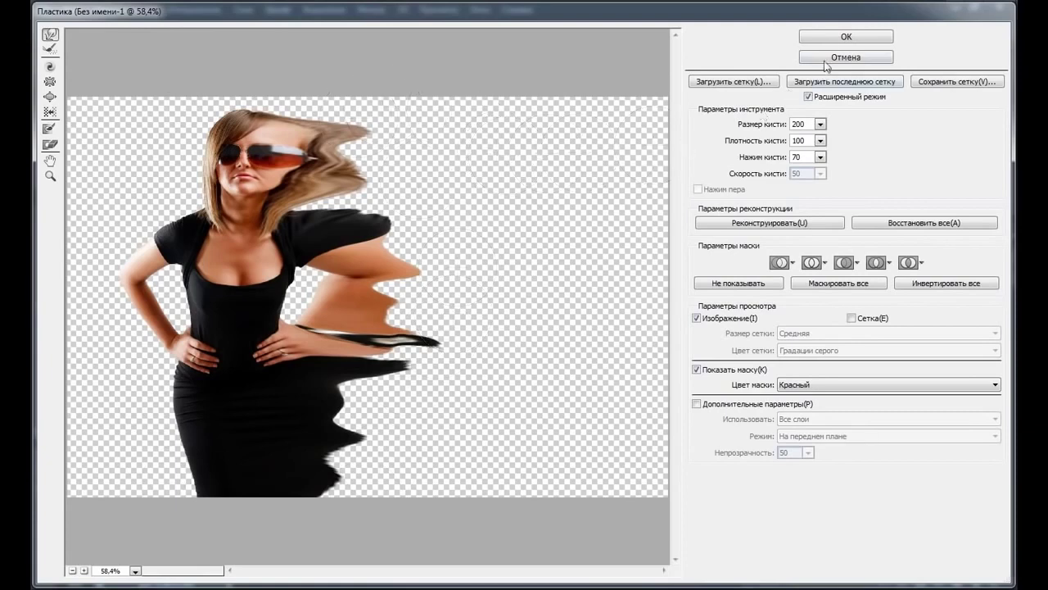
left_click(821, 38)
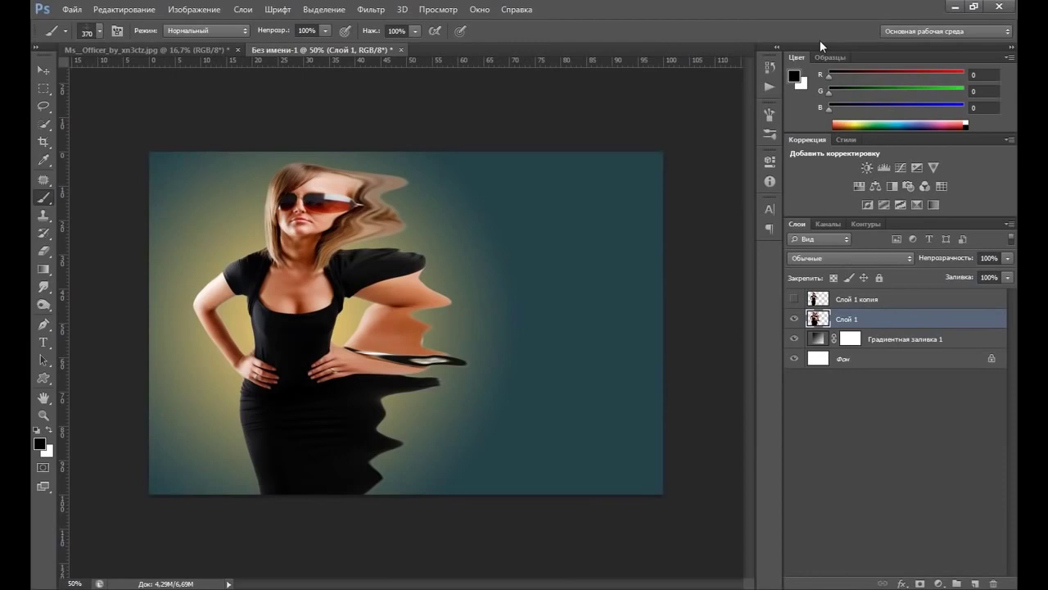
- Add a layer mask to Слой 1 and fill it black to hide the warped woman
left_click(921, 582)
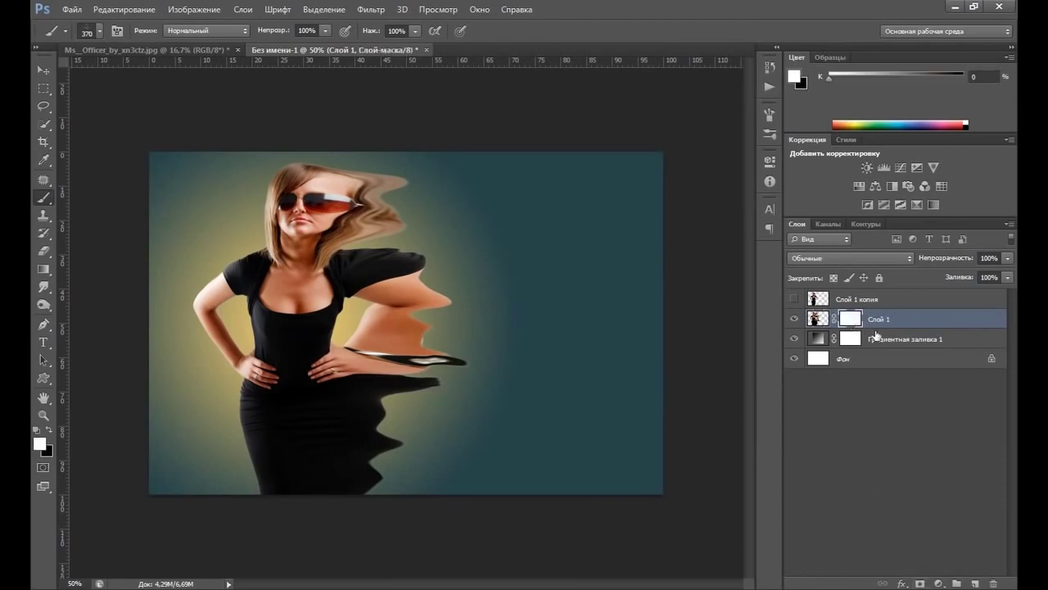
left_click(50, 429)
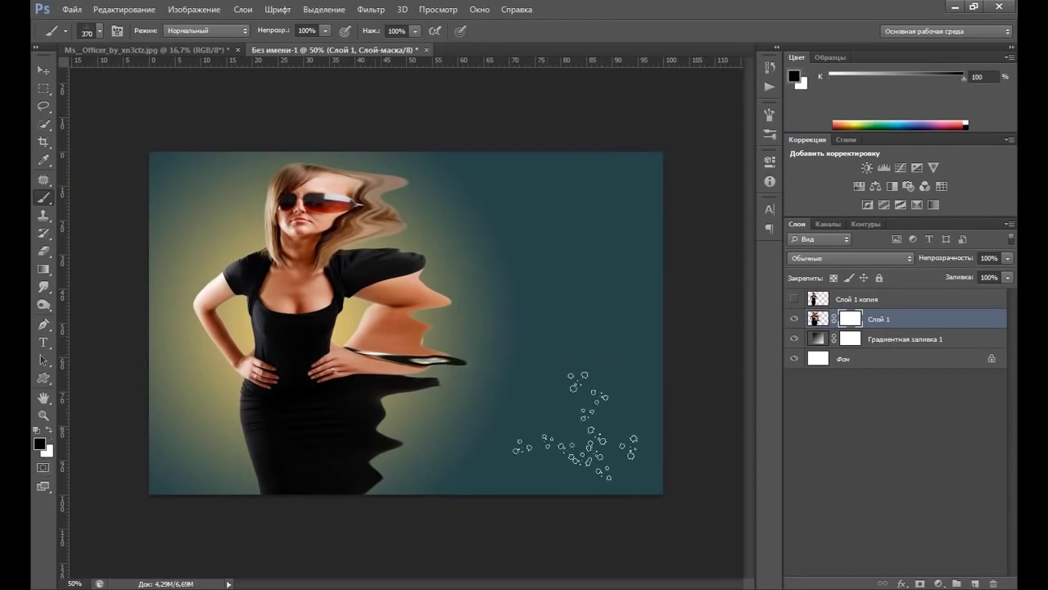
key("alt+BackSpace")
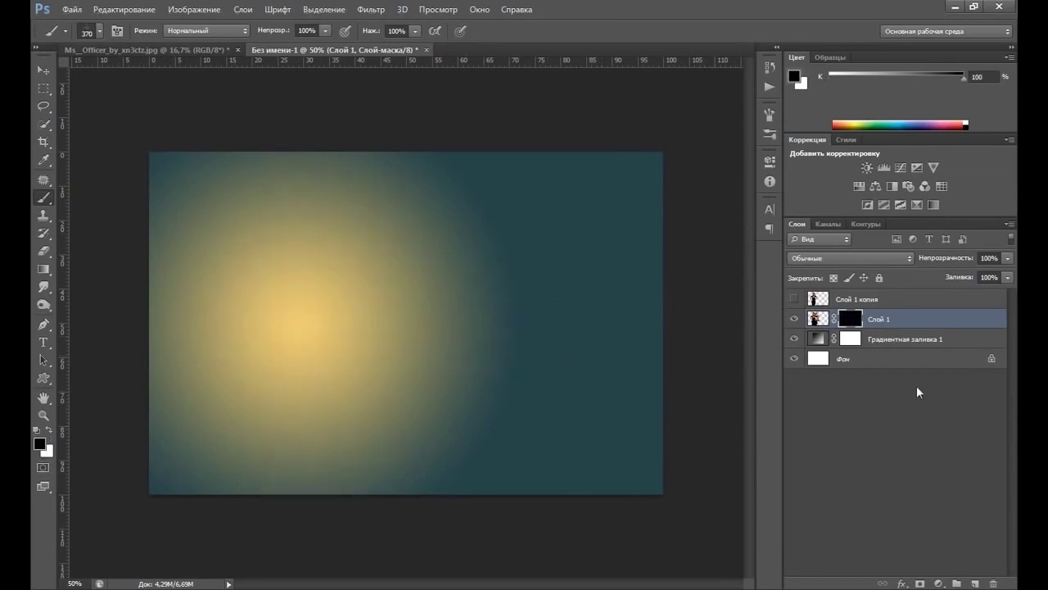
- Make Слой 1 копия visible again and give it a white layer mask
left_click(870, 299)
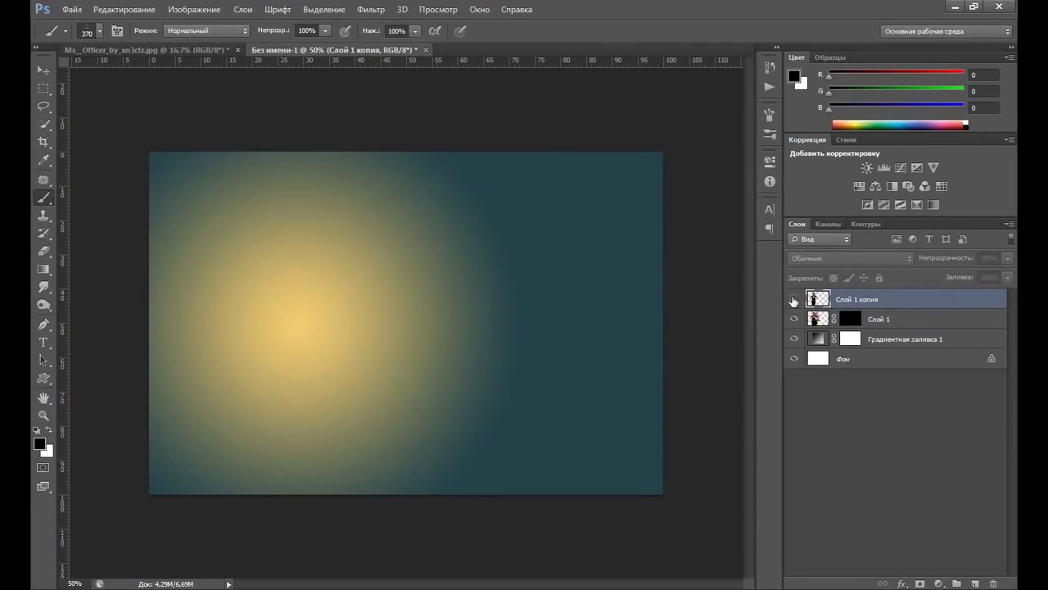
left_click(794, 299)
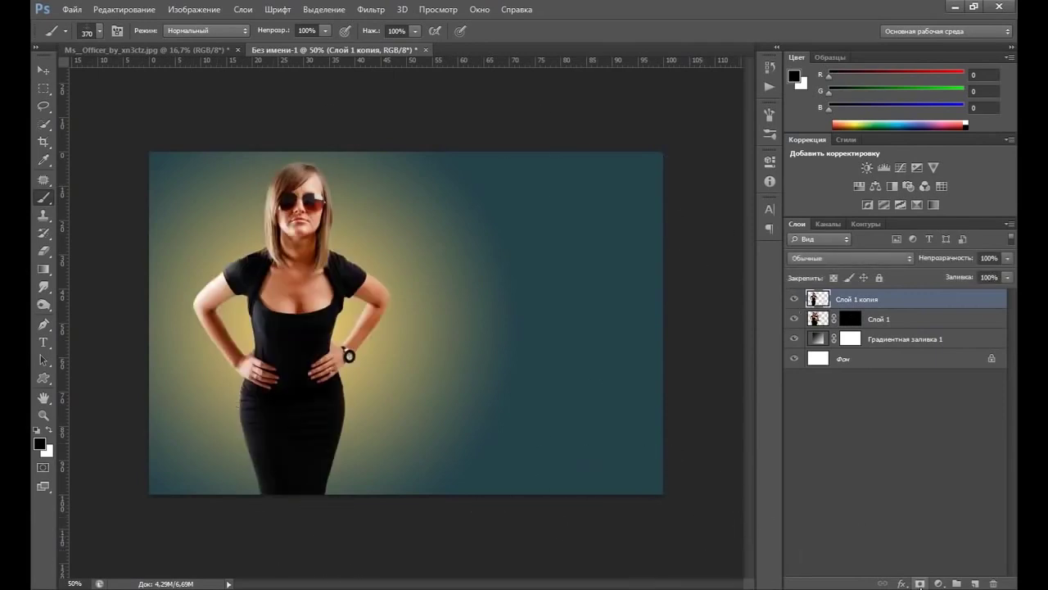
left_click(920, 583)
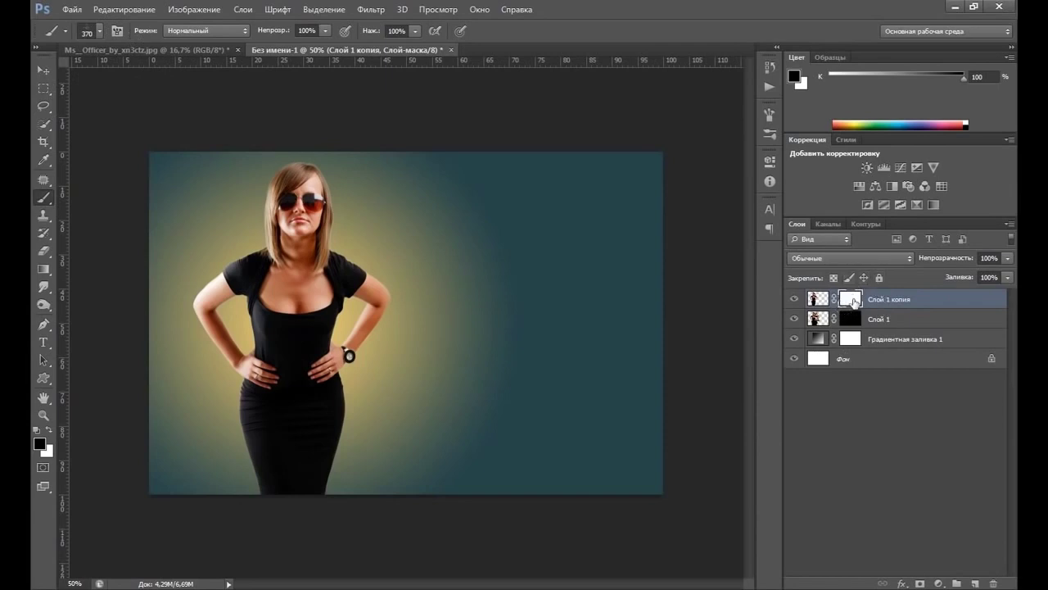
- With a 70 px speck brush, break the arm's edge and the dress's right edge into specks
left_click(100, 32)
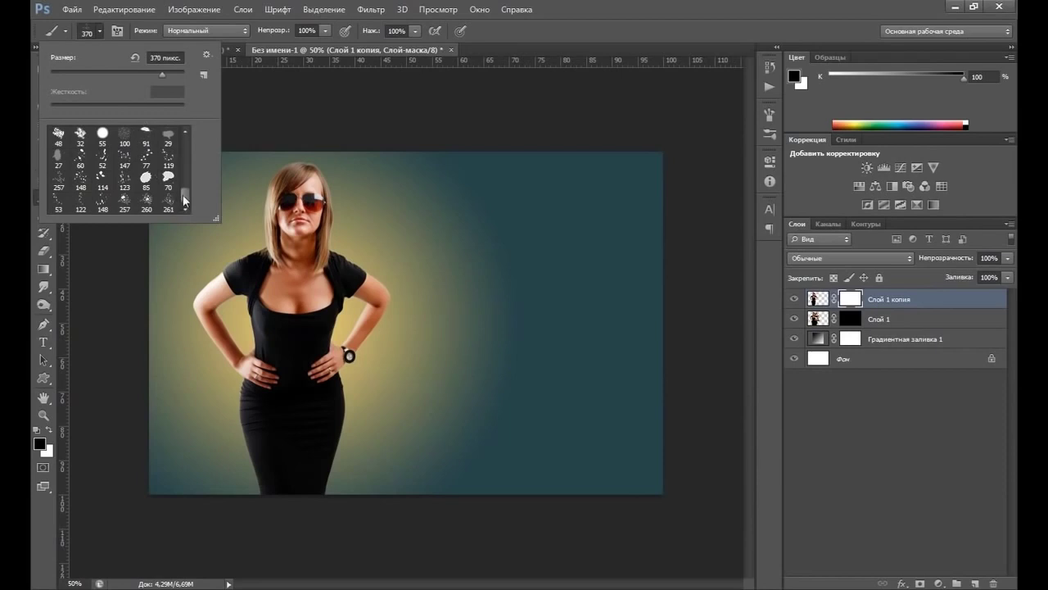
left_click(79, 159)
left_click_drag(93, 74, 97, 72)
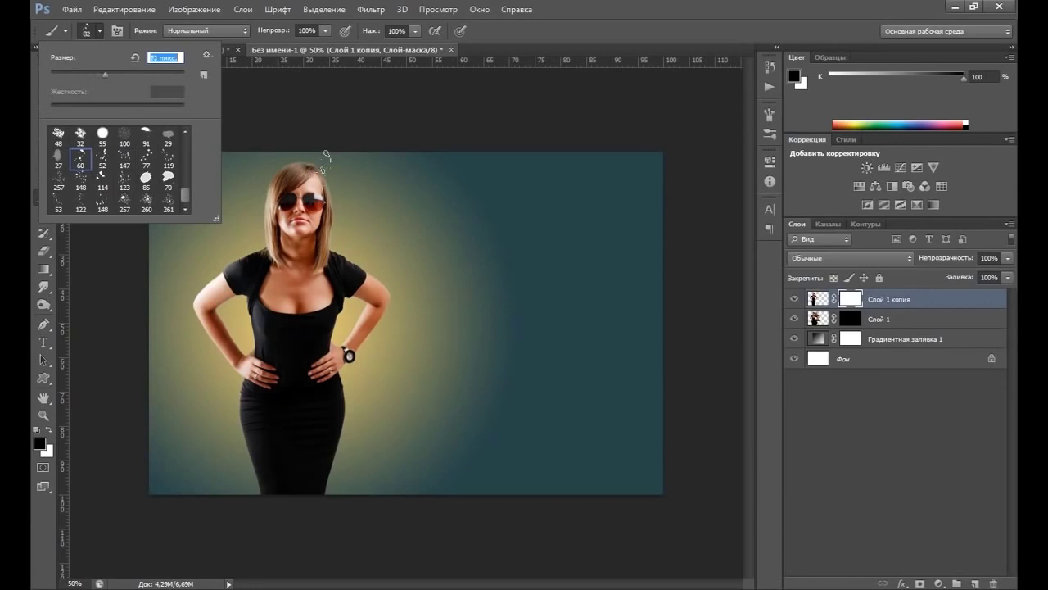
key("Return")
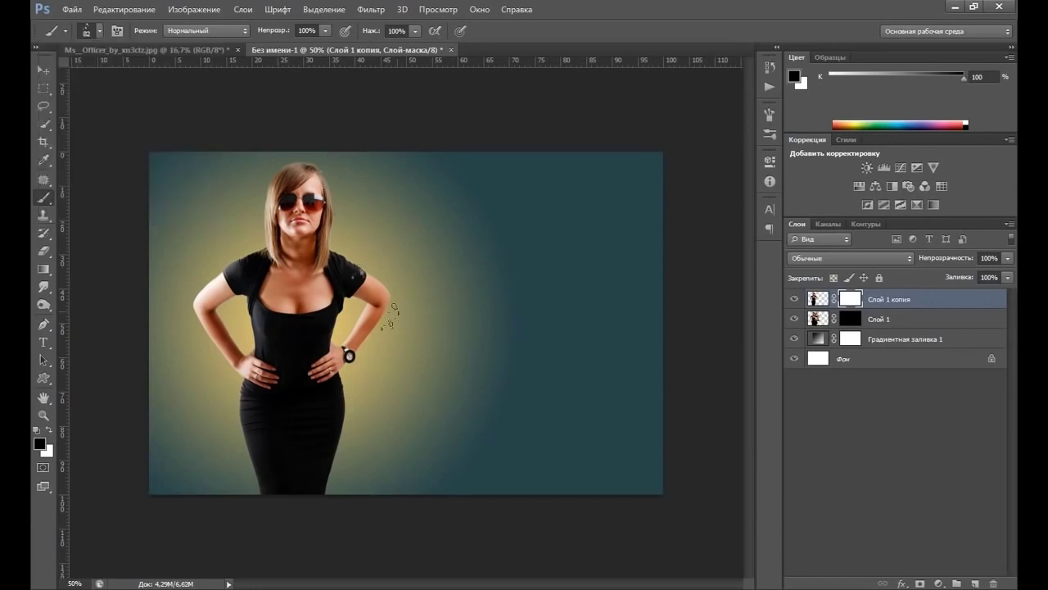
left_click_drag(366, 348, 377, 321)
mouse_move(351, 406)
left_mouse_down()
mouse_move(339, 465)
mouse_move(343, 442)
left_mouse_up()
- Using the 148 px scatter brush, scatter specks along the dress edge and the forearm near the watch
left_click(99, 30)
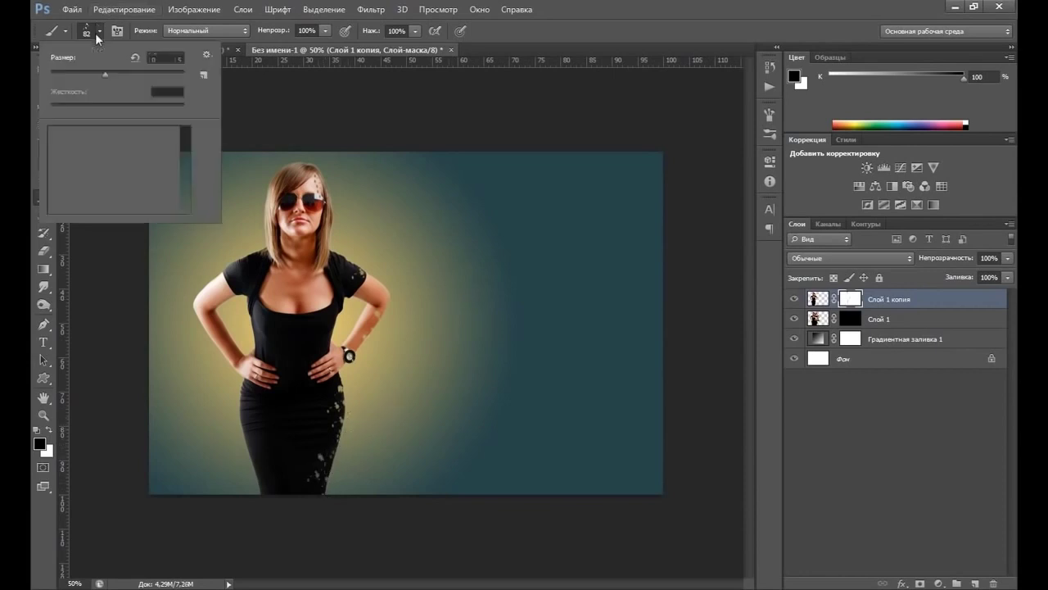
left_click(82, 183)
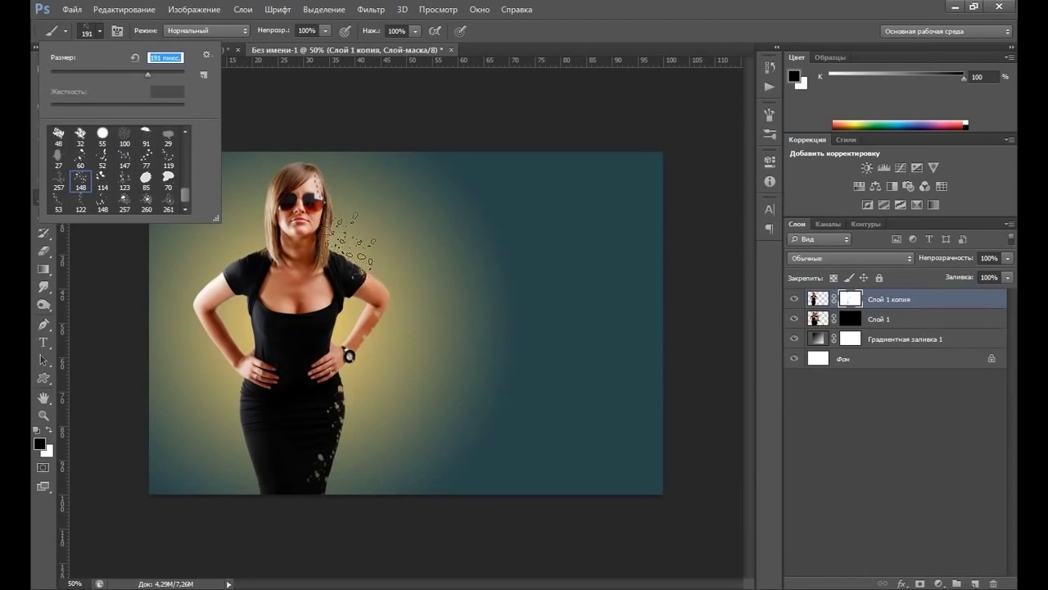
key("Return")
left_click_drag(332, 426, 346, 430)
mouse_move(348, 352)
left_mouse_down()
mouse_move(406, 314)
mouse_move(355, 243)
left_mouse_up()
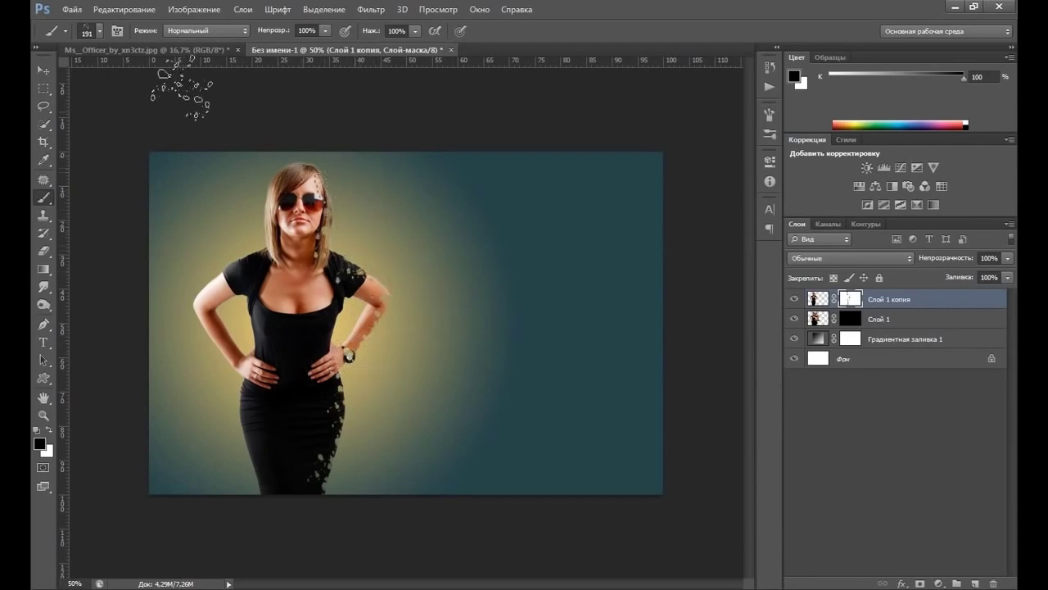
- At 145 px brush size, dissolve the upper arm and more of the forearm into particles
left_click(99, 31)
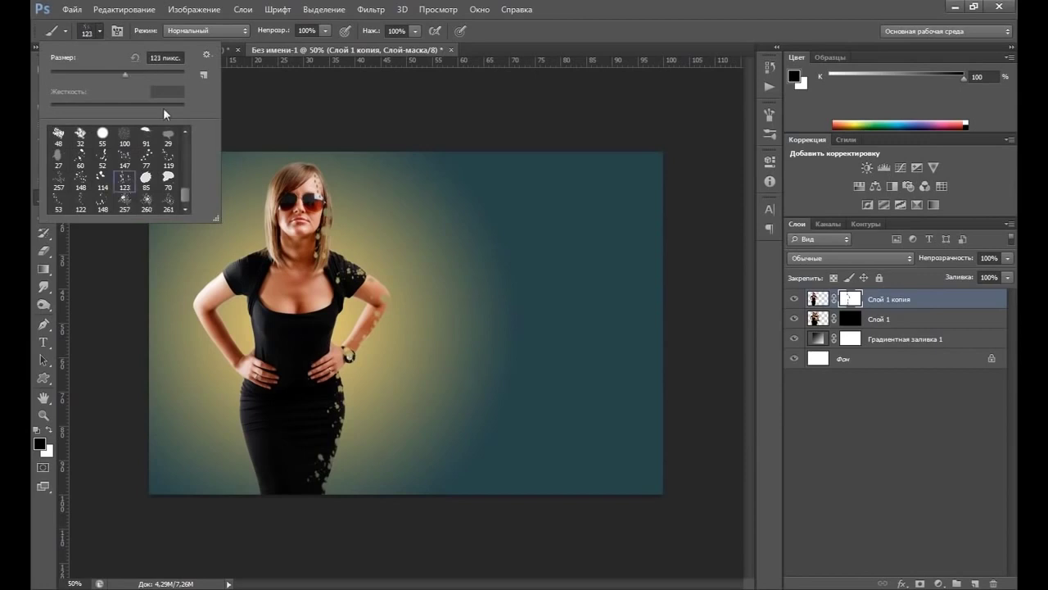
left_click(133, 73)
left_click(365, 448)
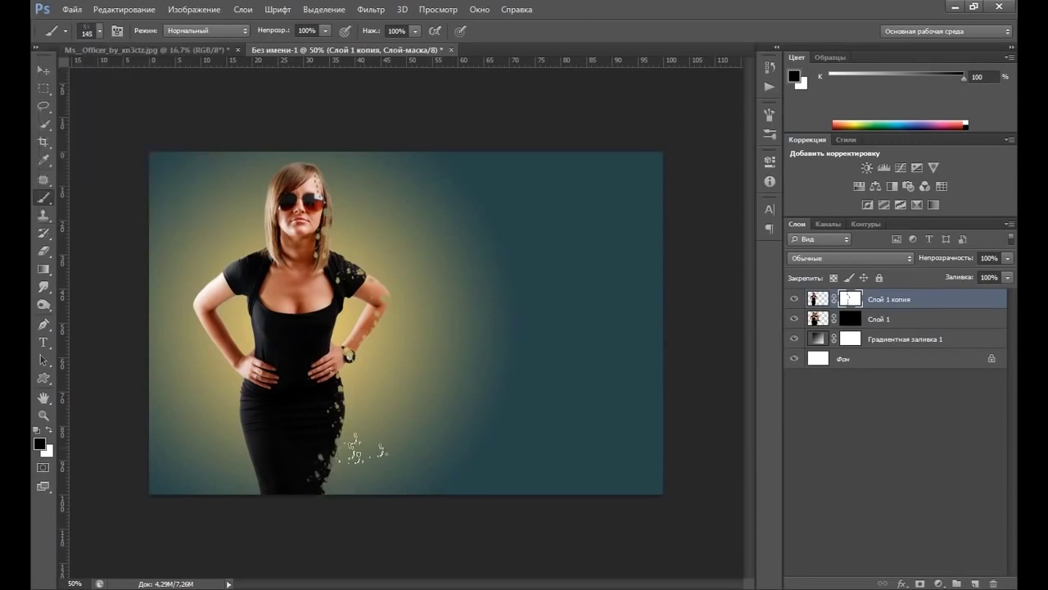
left_click_drag(360, 344, 386, 283)
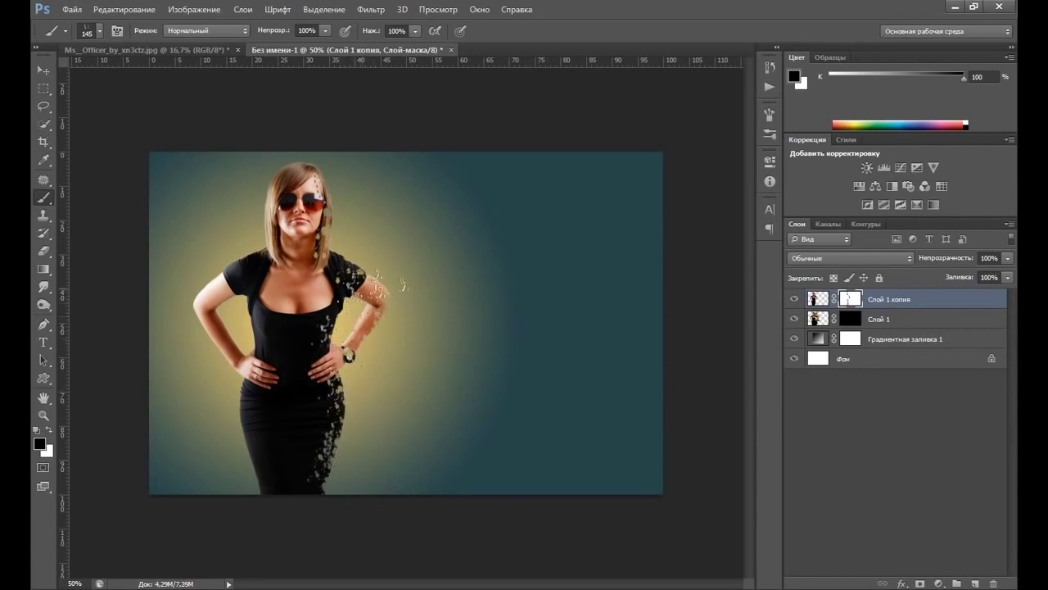
mouse_move(389, 282)
left_mouse_down()
mouse_move(373, 326)
mouse_move(348, 187)
left_mouse_up()
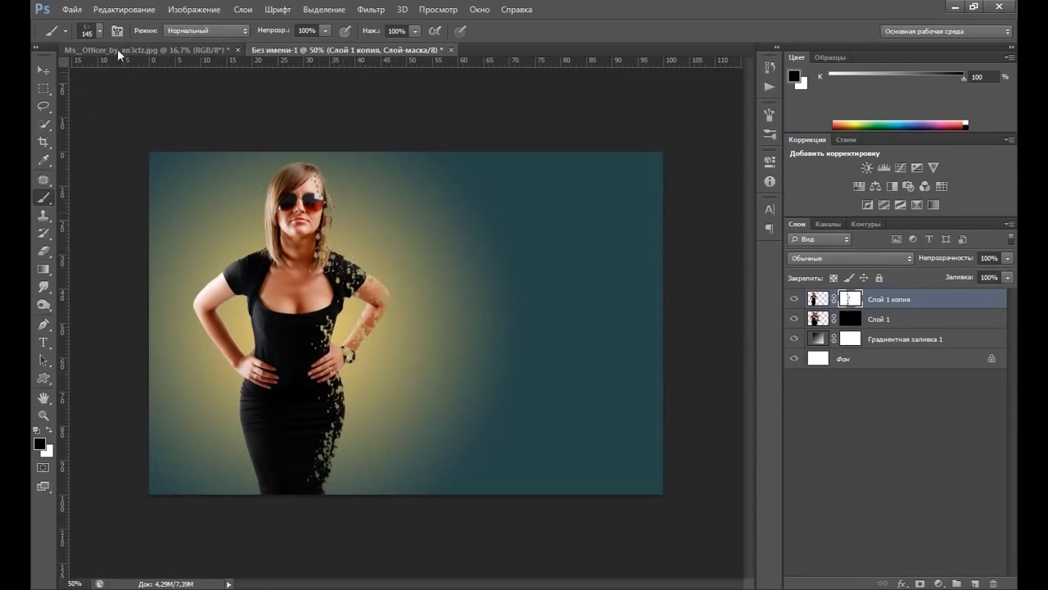
- With the 148 px scatter brush, break the hair edge and more of the wrist into particles
left_click(99, 31)
left_click(57, 203)
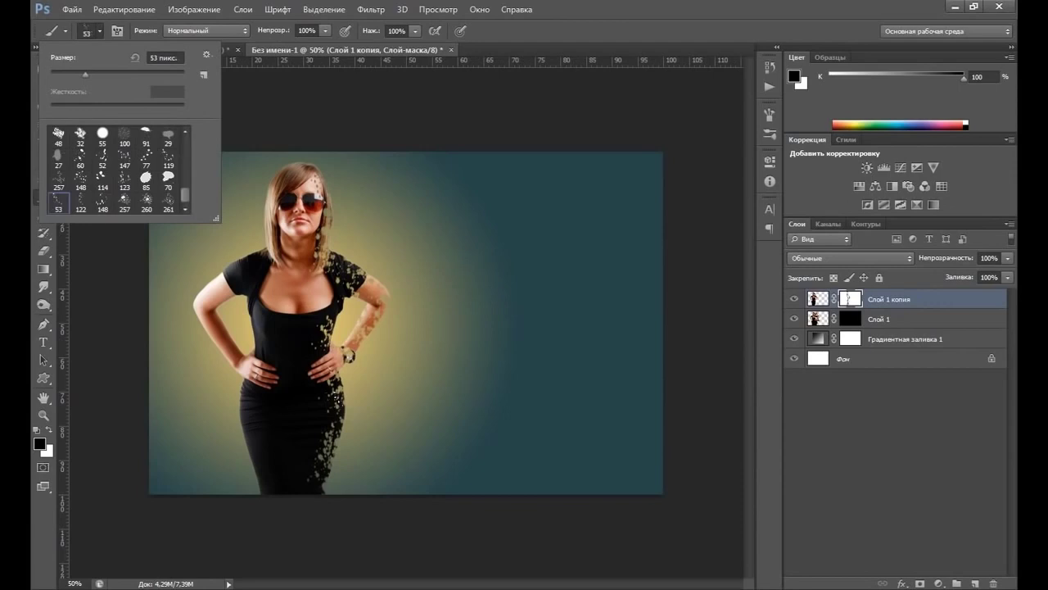
left_click(110, 73)
left_click(334, 348)
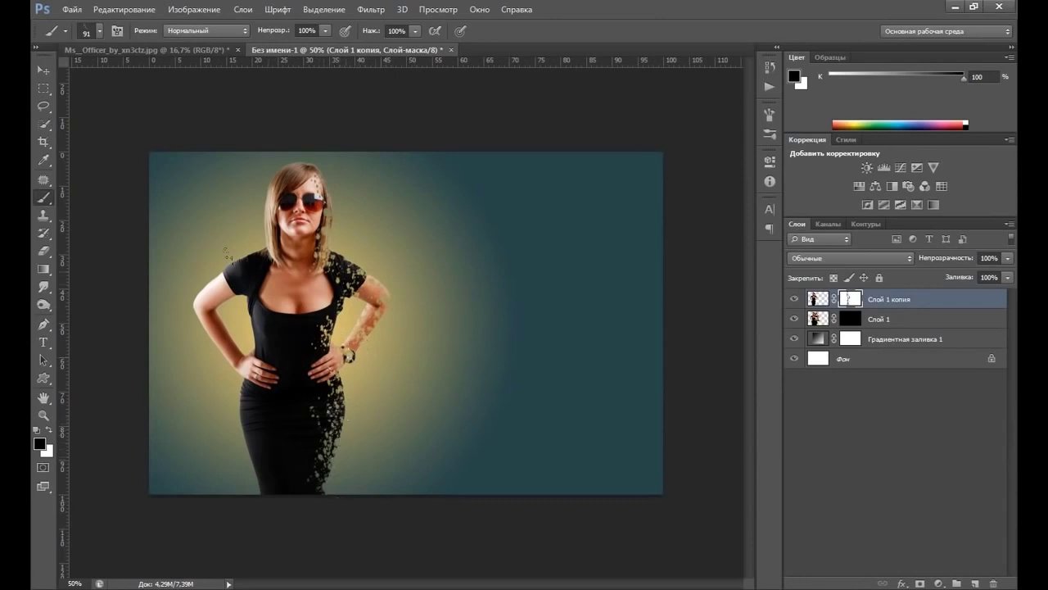
left_click(98, 31)
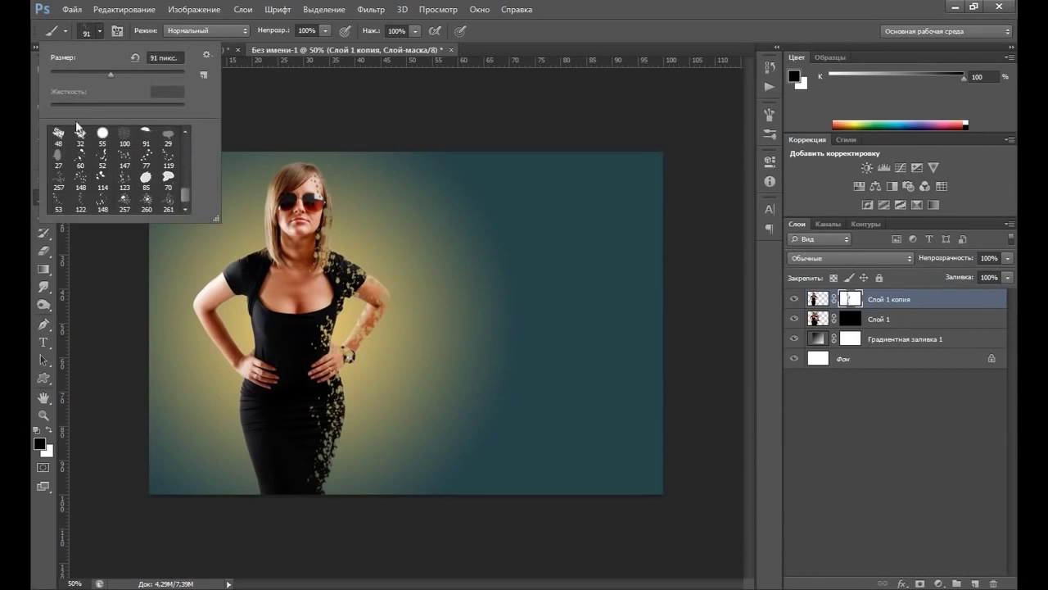
left_click(102, 200)
left_click(378, 440)
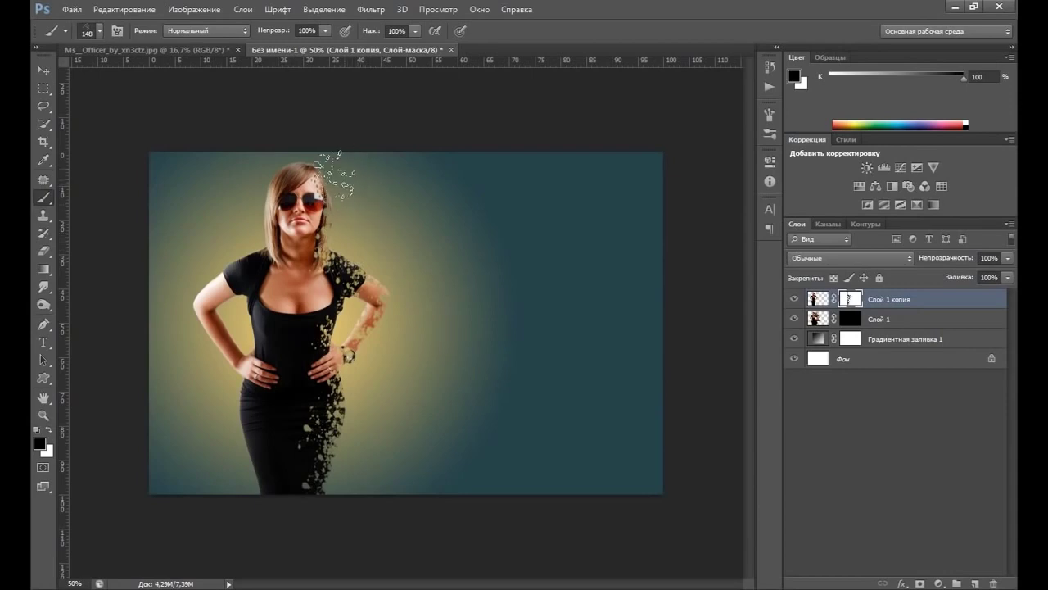
left_click_drag(365, 159, 340, 205)
left_click_drag(375, 323, 352, 360)
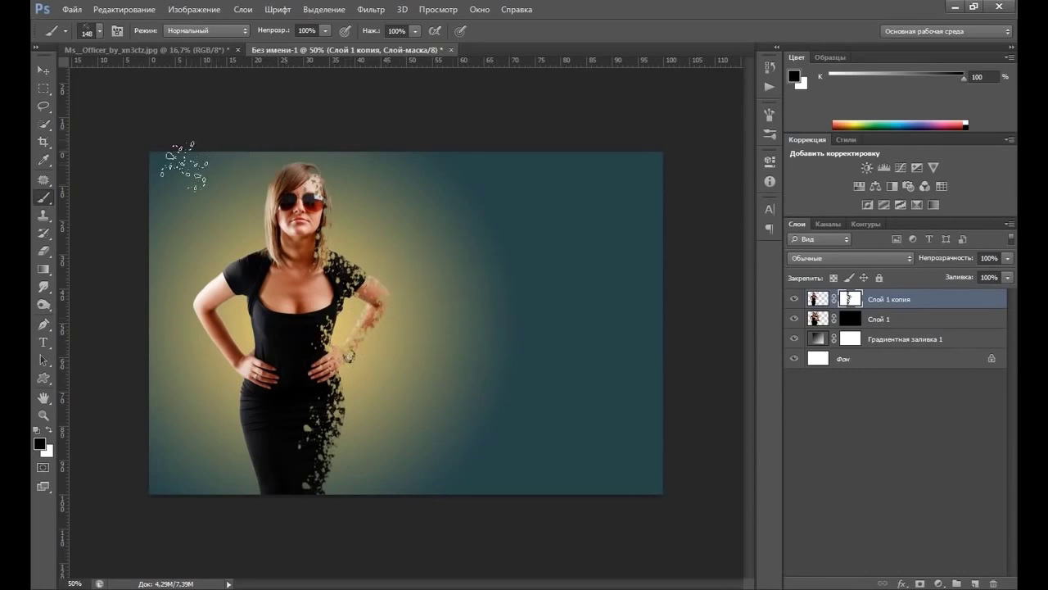
- Switch the scatter brush to 71 px, then to the 119 px scatter preset
left_click(100, 31)
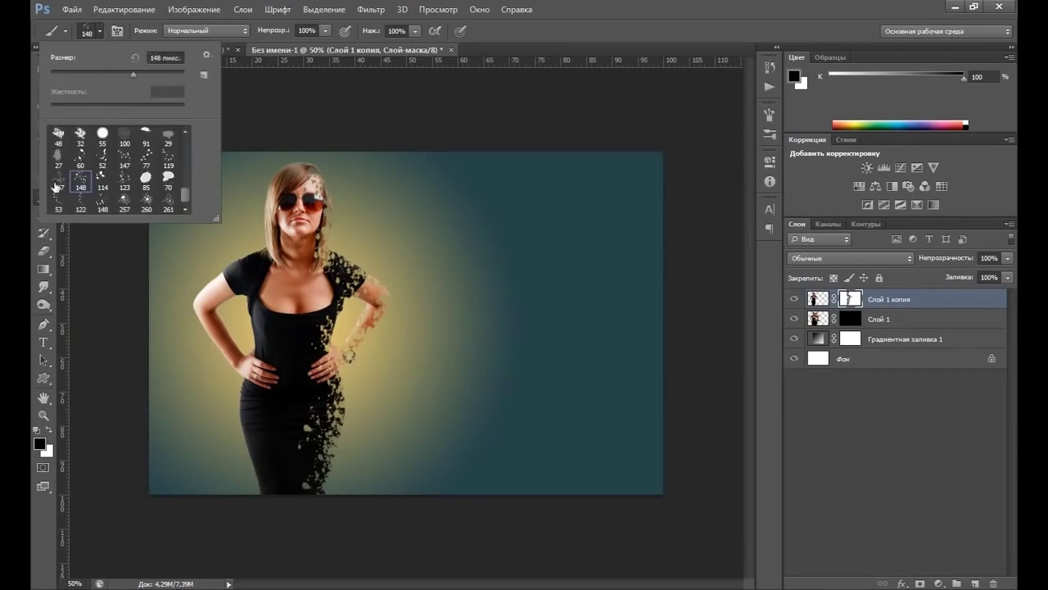
left_click(79, 160)
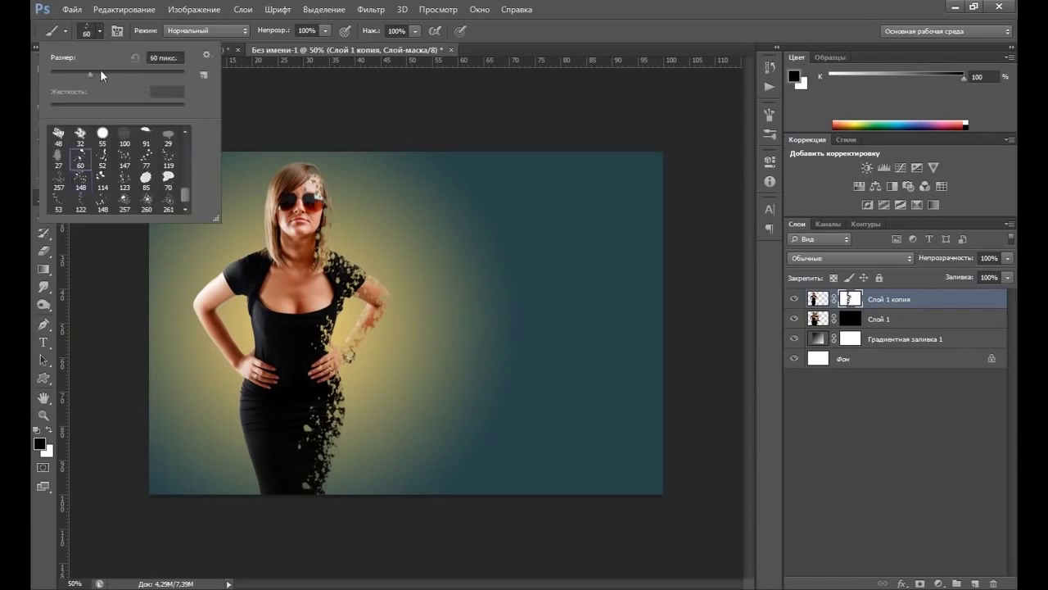
left_click(100, 72)
left_click(327, 428)
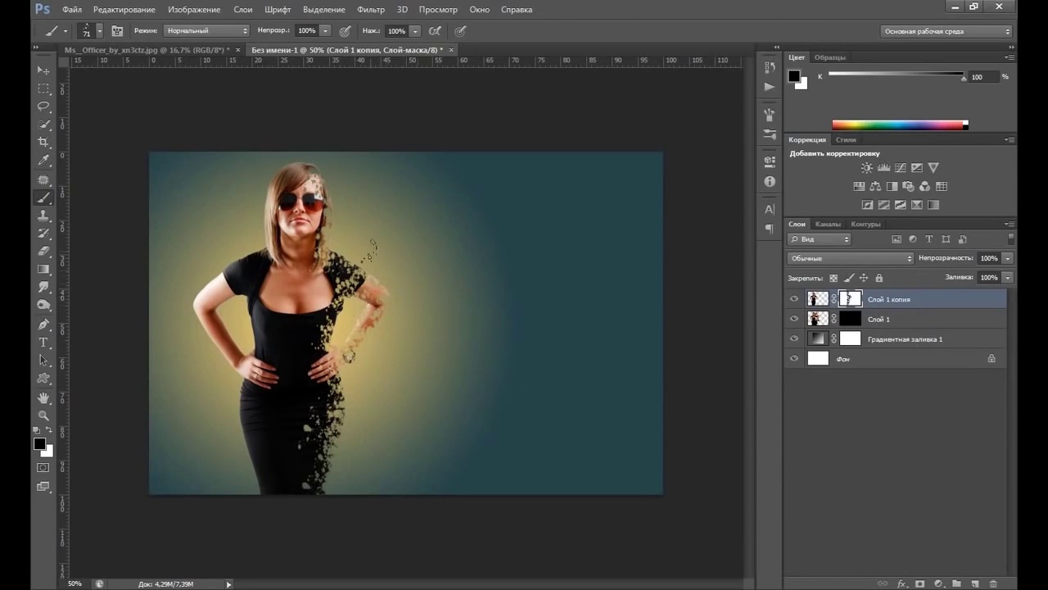
left_click(88, 35)
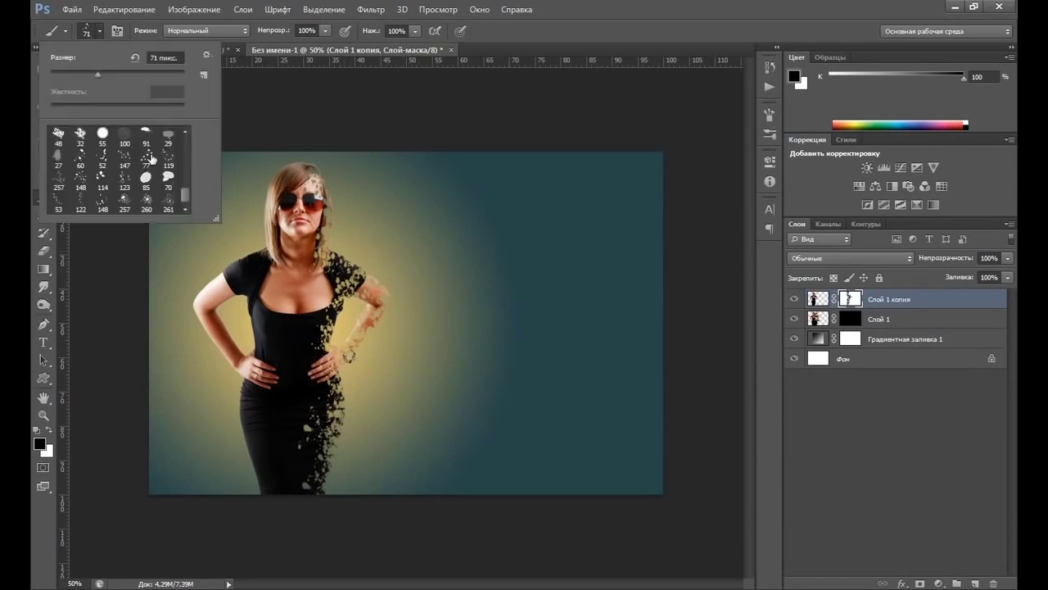
left_click(159, 160)
left_click(360, 260)
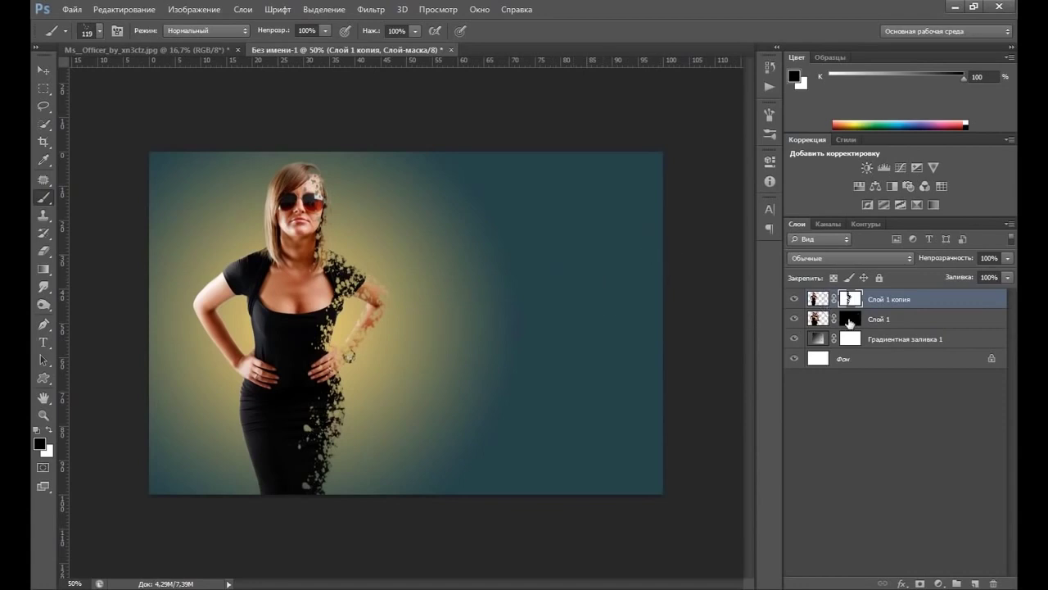
- Paint white on the Слой 1 mask to add fragments by the dress and right of the head
left_click(849, 319)
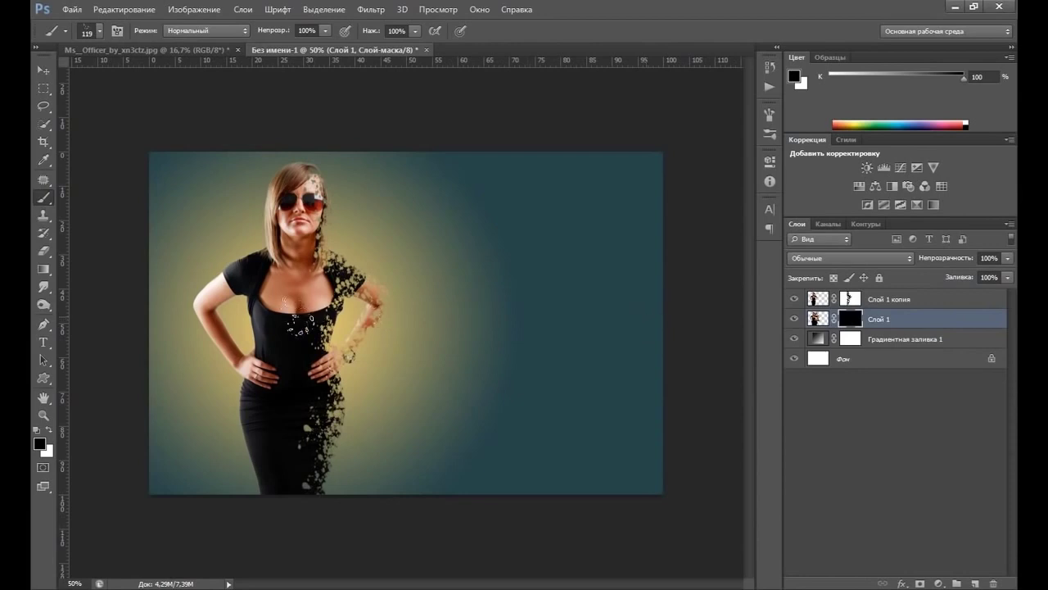
left_click(50, 428)
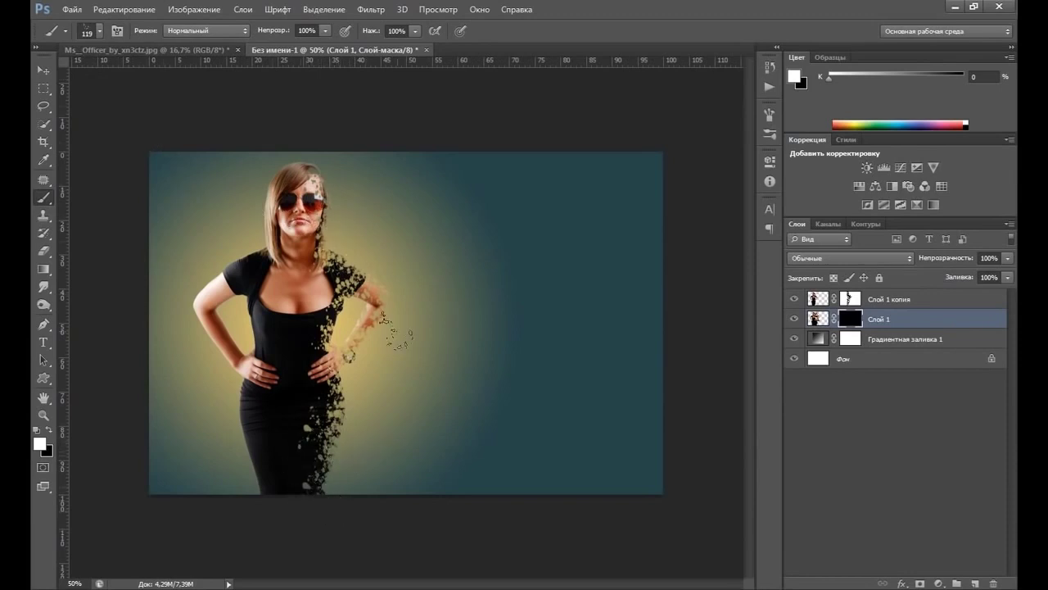
left_click_drag(327, 496, 329, 489)
left_click_drag(425, 392, 432, 343)
left_click_drag(358, 246, 328, 168)
- With the 148 px scatter brush, scatter dark fragments around the arm and shoulder
left_click(94, 32)
left_click(81, 178)
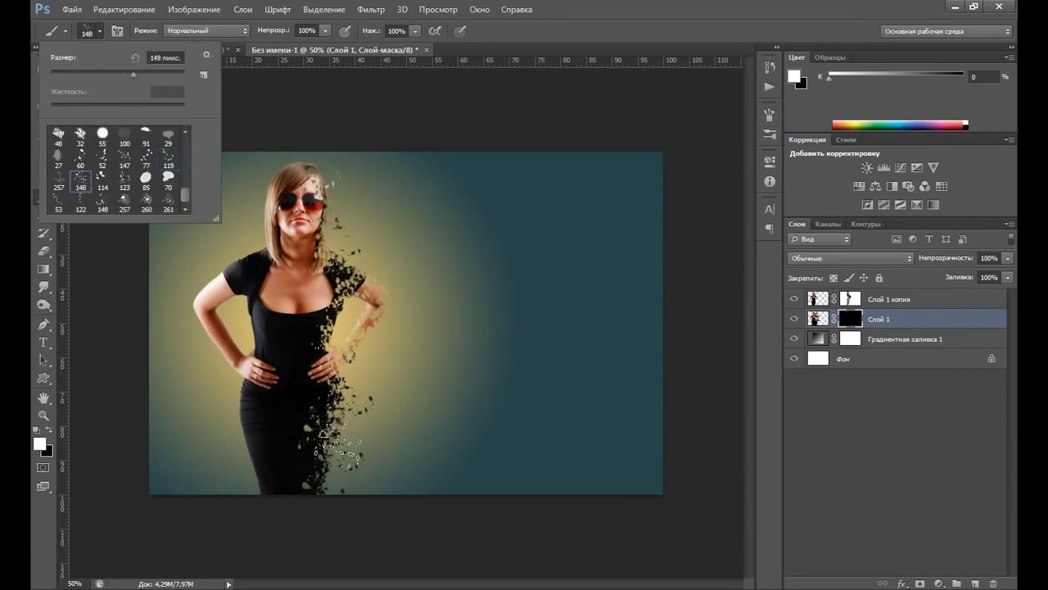
left_click(336, 442)
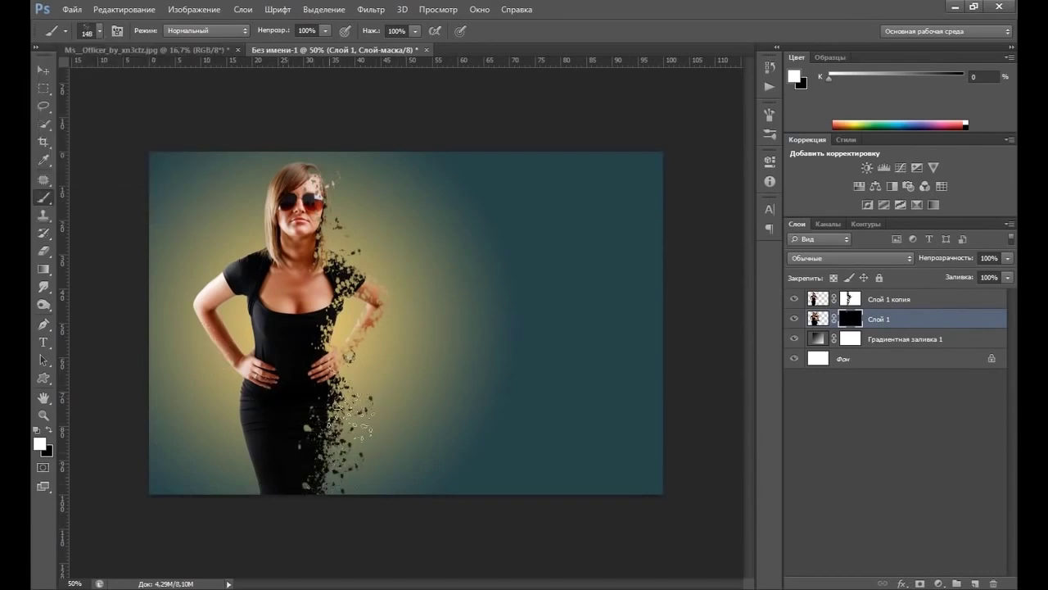
left_click_drag(421, 309, 428, 247)
mouse_move(428, 247)
left_mouse_down()
mouse_move(308, 220)
mouse_move(361, 174)
left_mouse_up()
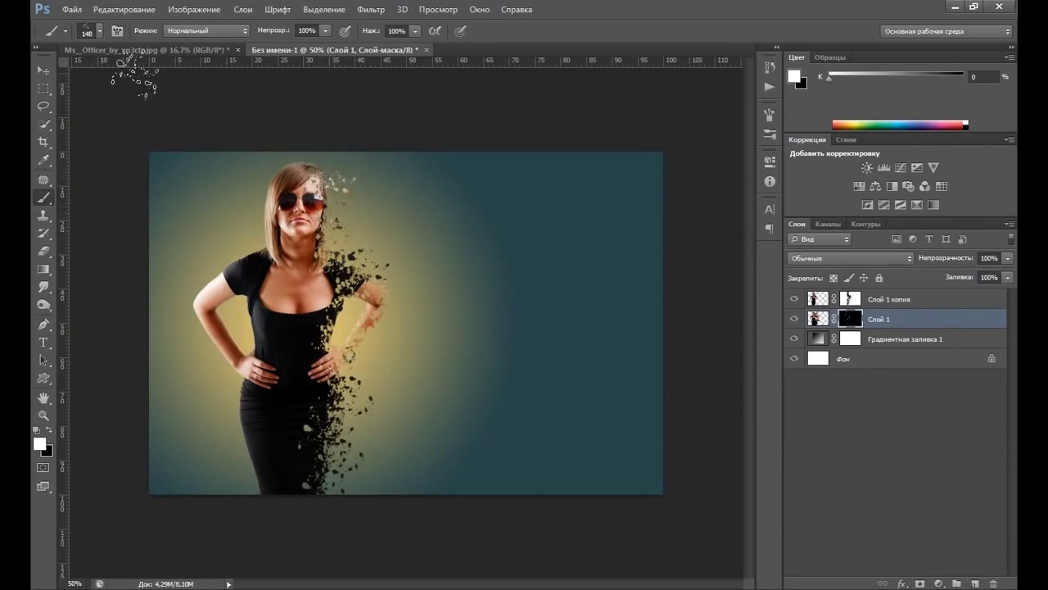
left_click(95, 30)
- Scatter fragments off the lower dress using the 257 px scatter brush
left_click(65, 176)
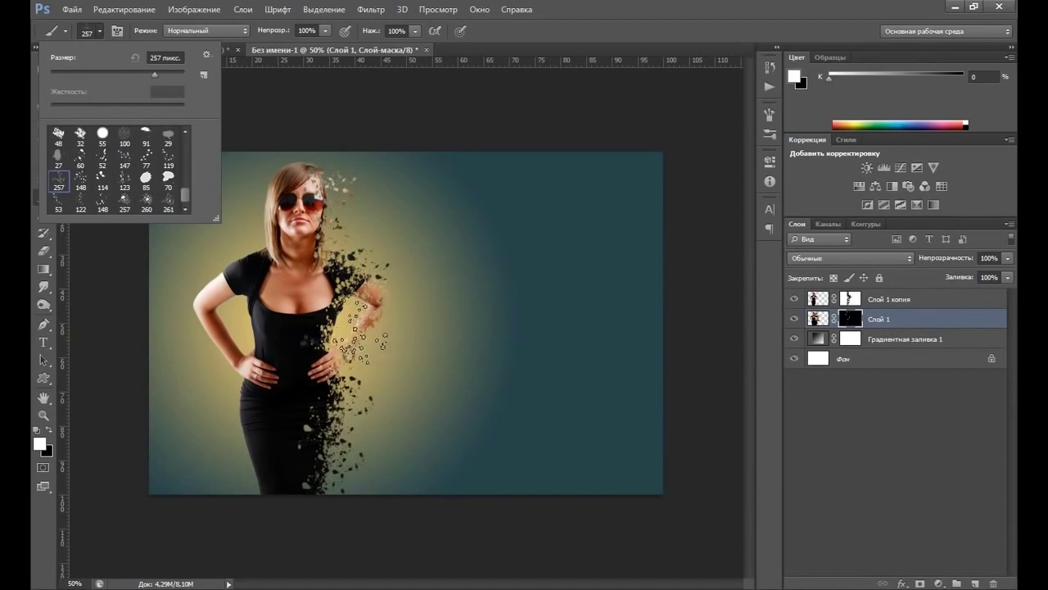
left_click(356, 338)
left_click_drag(319, 406, 221, 434)
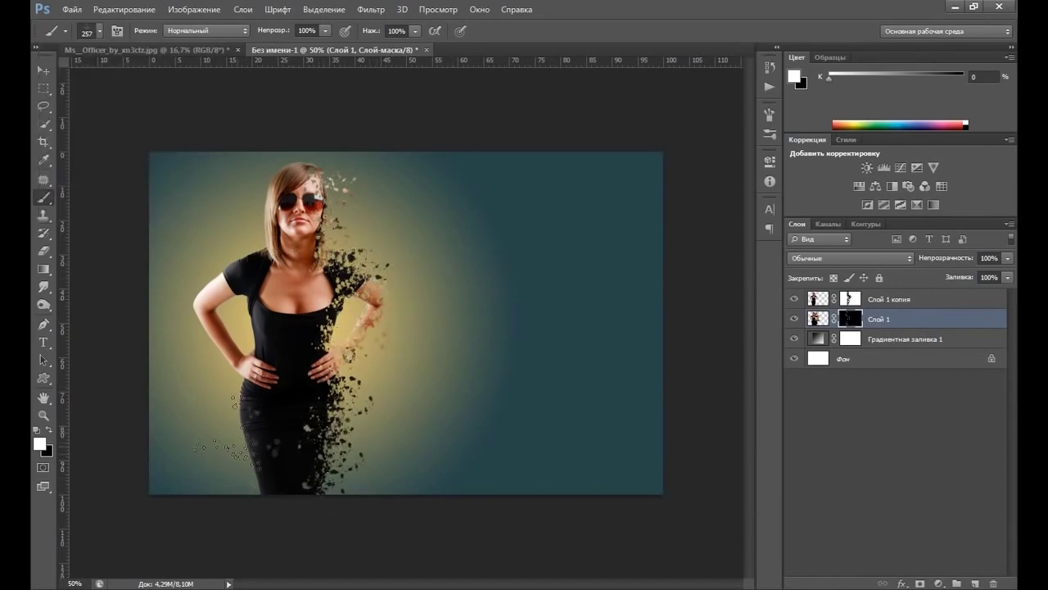